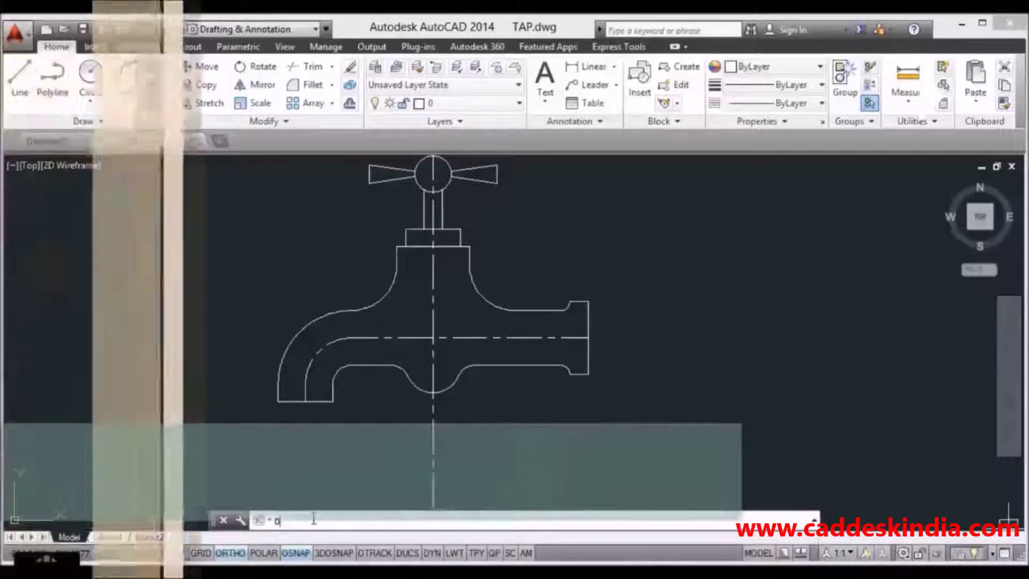
- Open the Standard dimension style for modification and set its dimension line color to Yellow
key(Return)
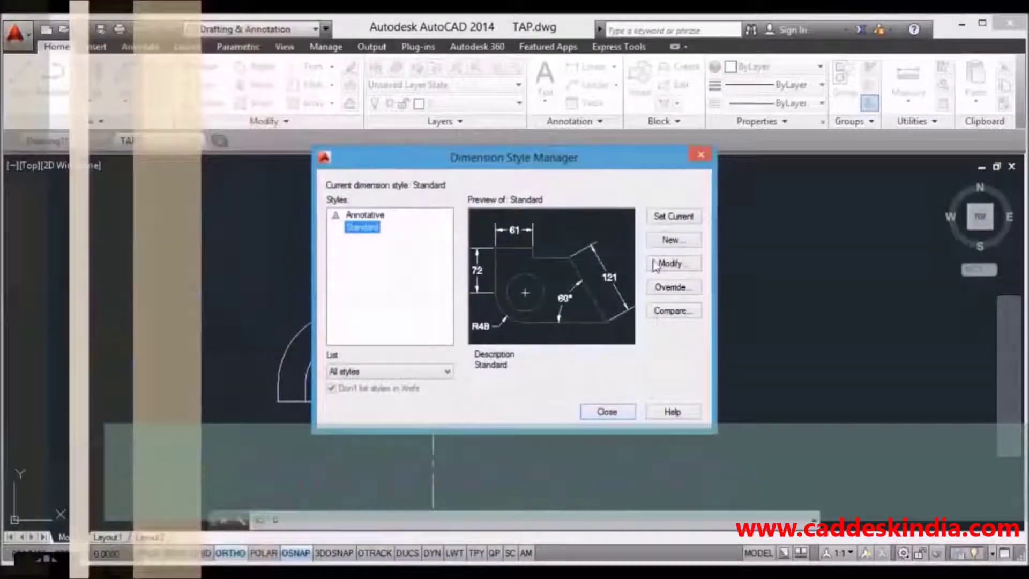
click(667, 263)
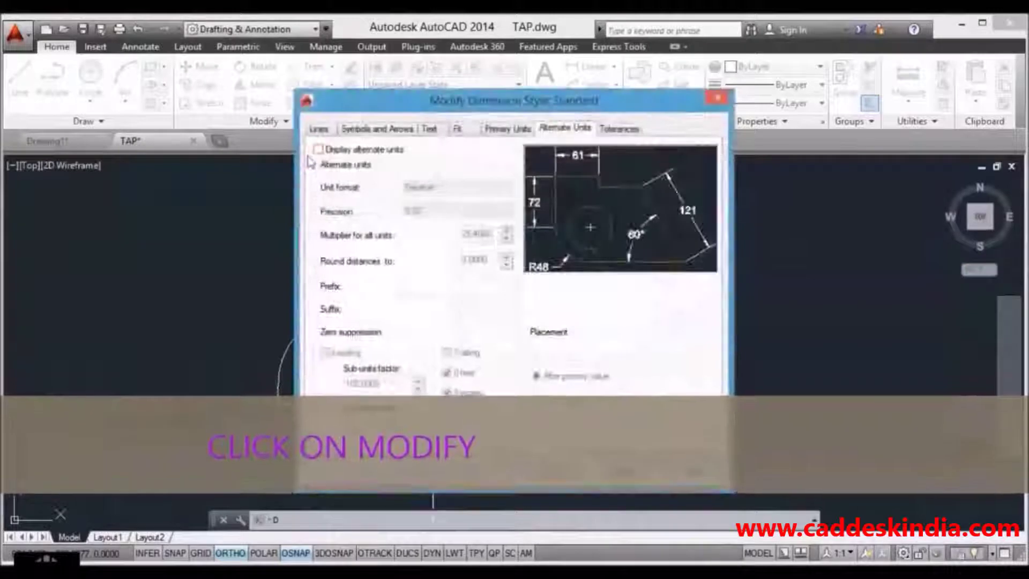
click(319, 129)
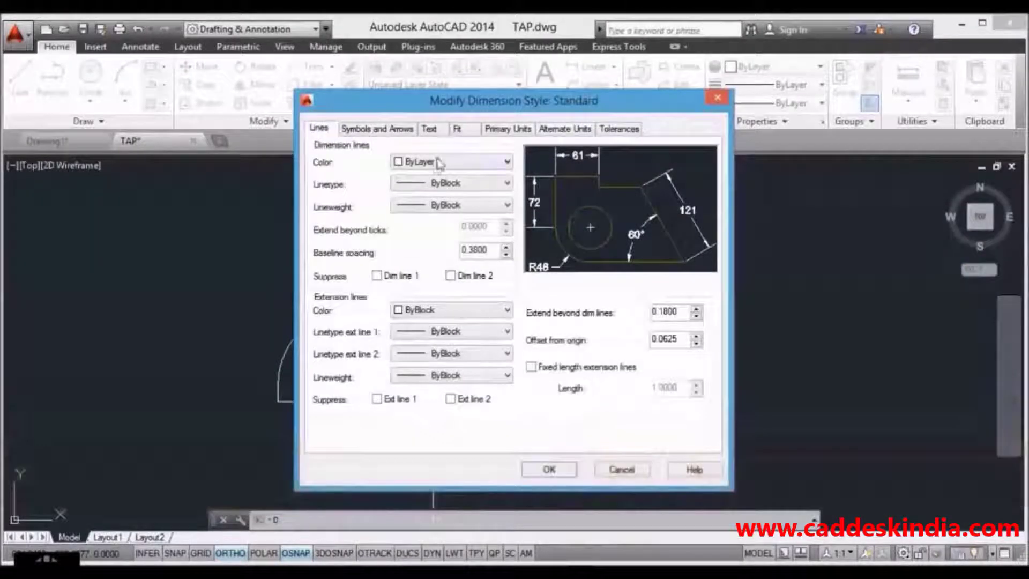
click(438, 163)
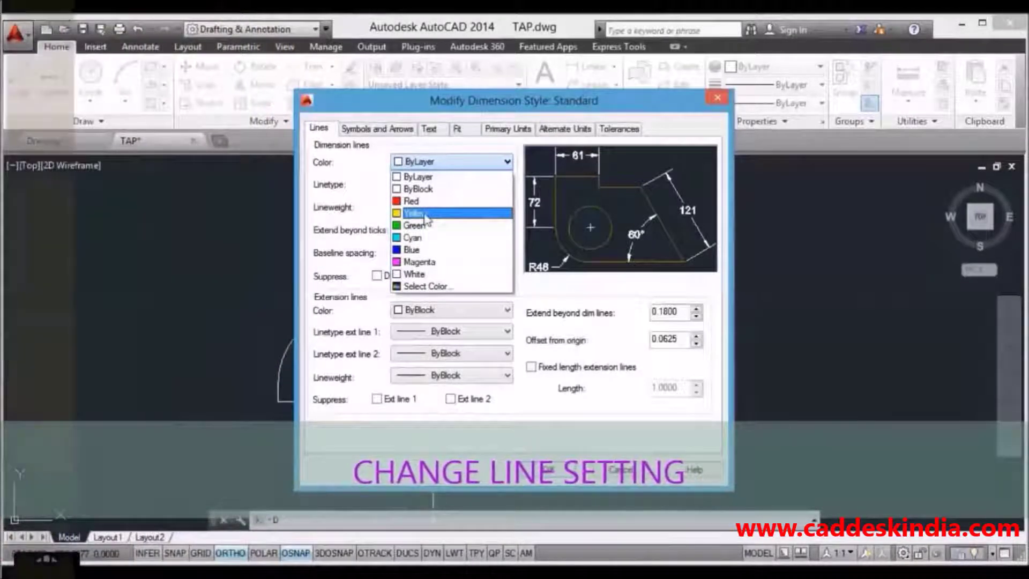
click(425, 214)
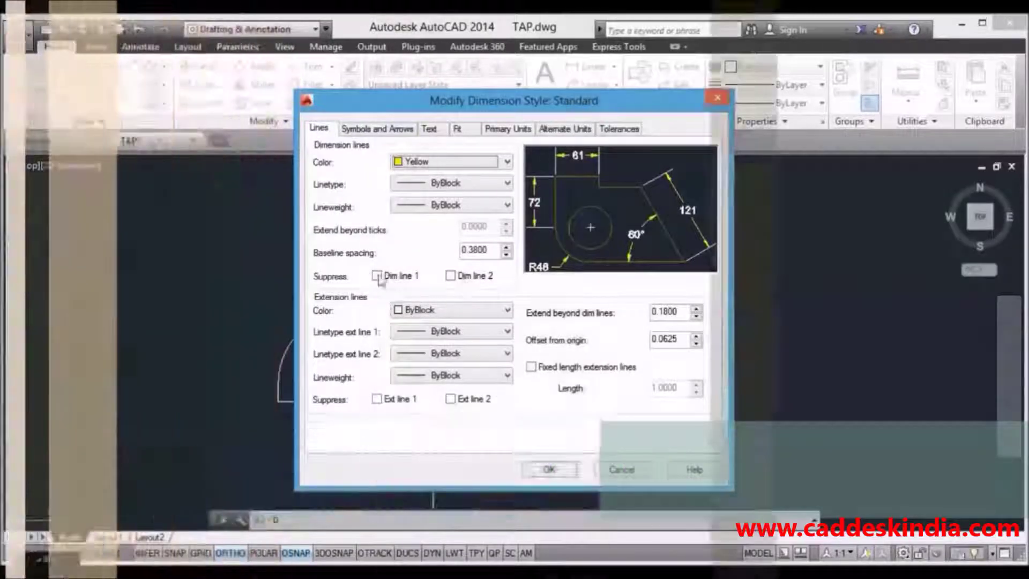
- Toggle the suppression of dimension line 1 and dimension line 2 on and off again
click(377, 275)
click(377, 275)
click(451, 275)
click(451, 276)
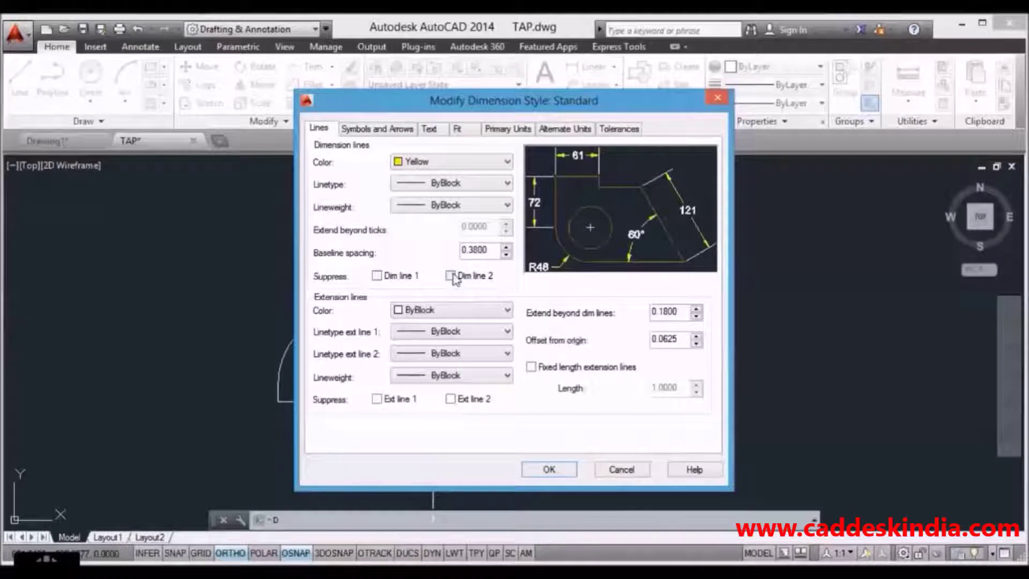
- Set the extension line color of the Standard style to Green
click(433, 313)
click(421, 379)
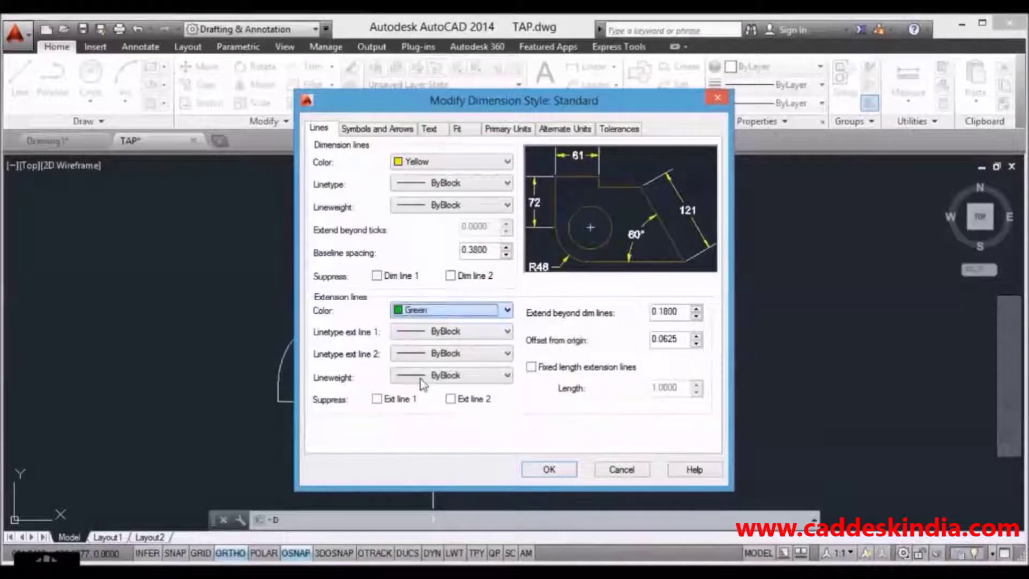
- Try Dot arrowheads and the None center mark option, returning to Closed filled arrowheads and Mark
click(394, 131)
click(386, 176)
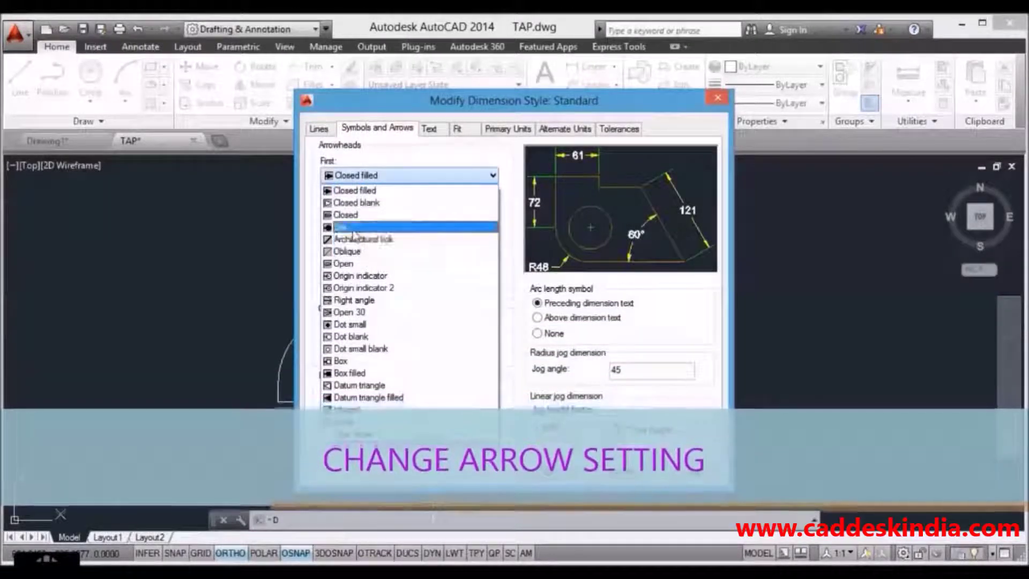
click(355, 233)
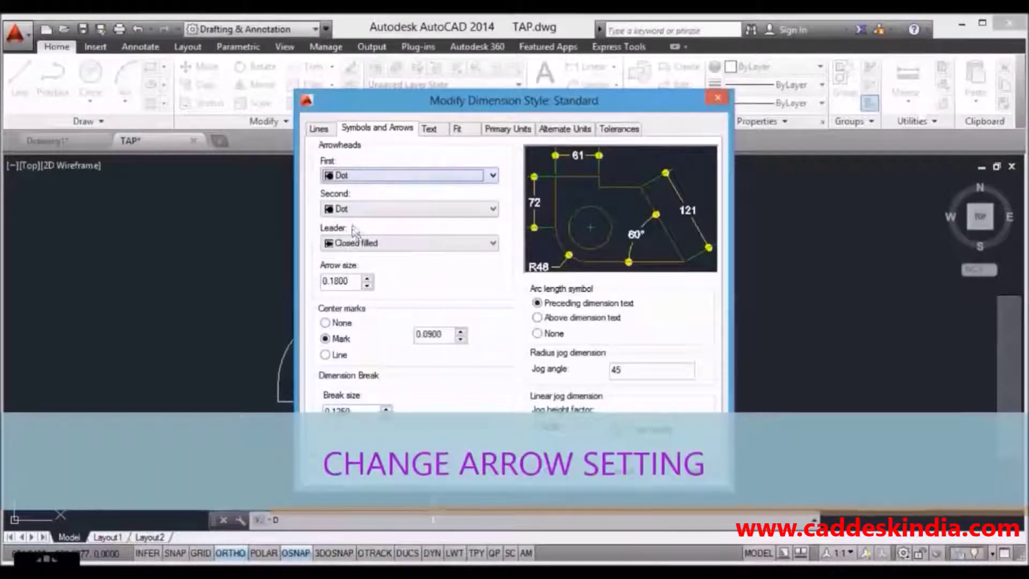
click(375, 175)
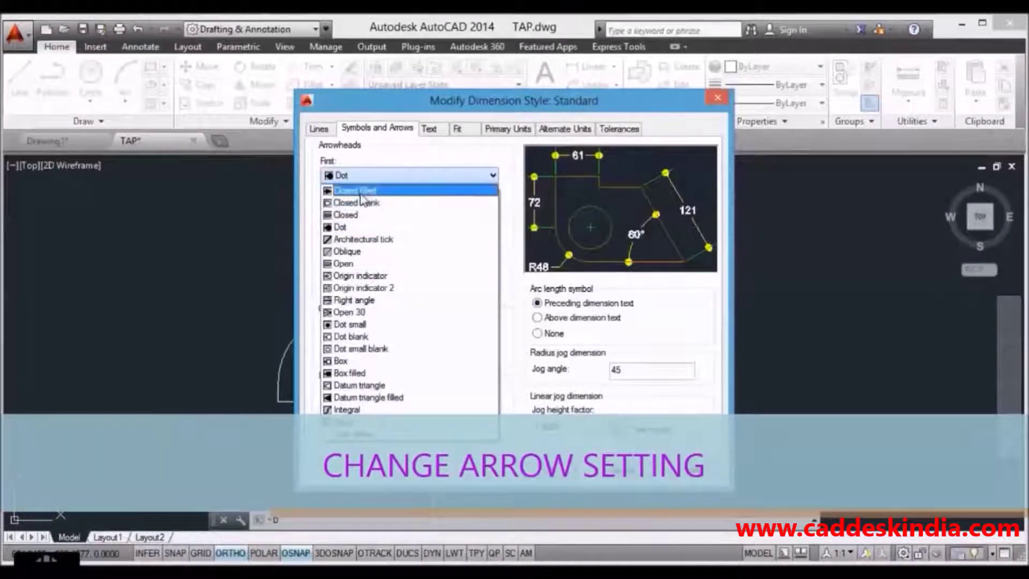
click(361, 192)
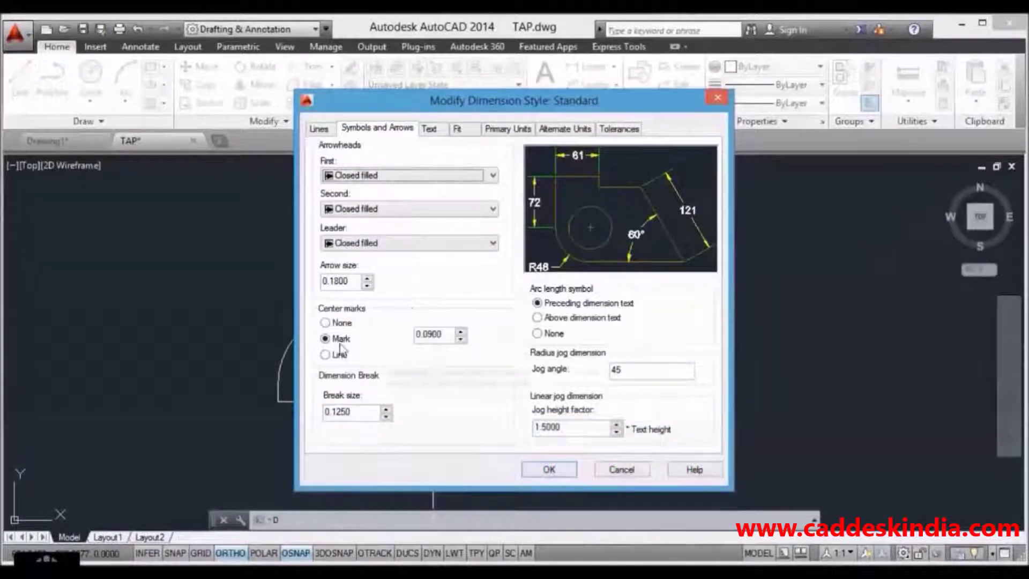
click(325, 322)
click(325, 339)
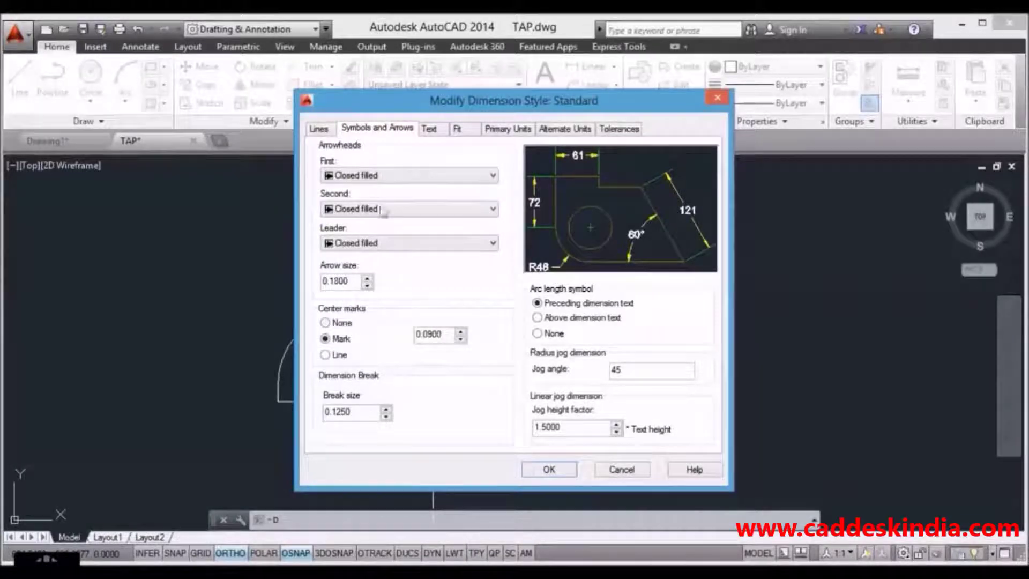
- Set the dimension text color of the Standard style to Magenta
click(428, 129)
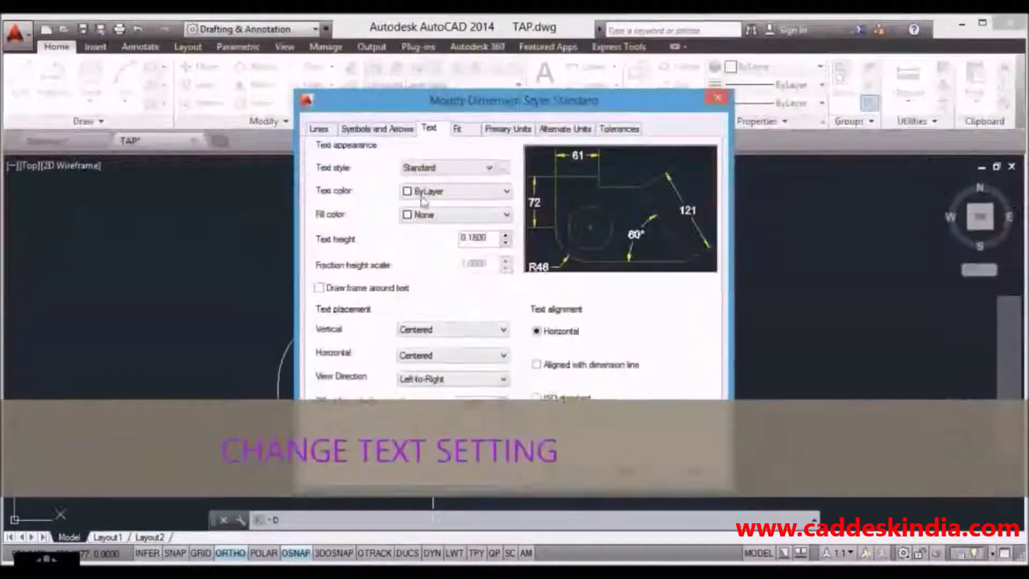
click(453, 192)
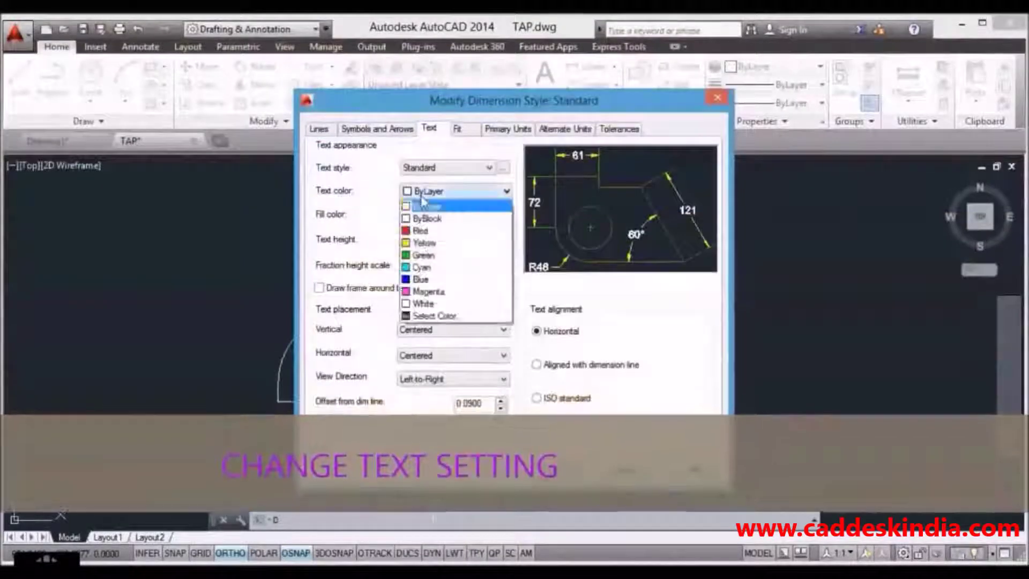
click(429, 291)
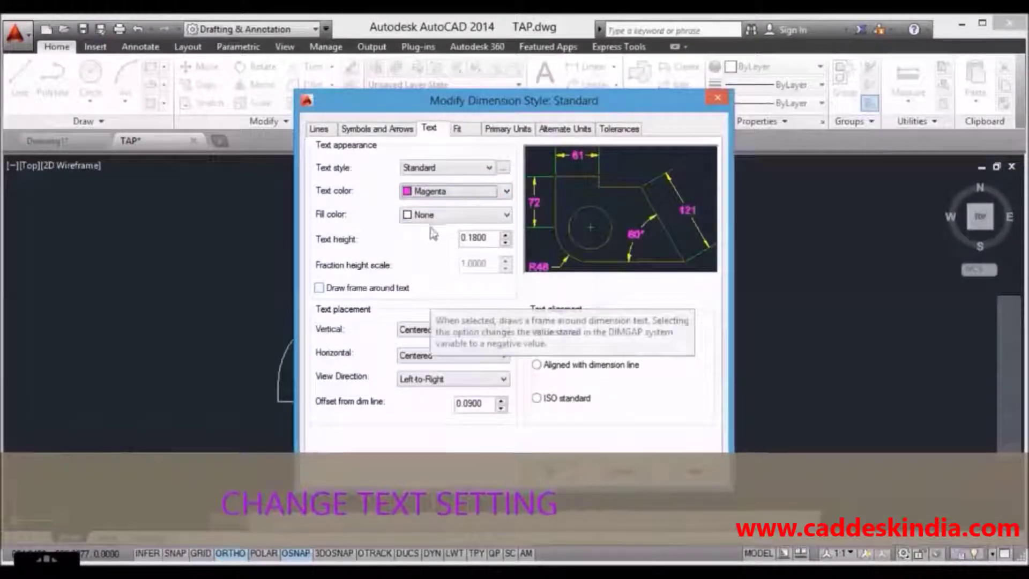
- Review the style's fit and primary unit settings, accept the changes and close the Dimension Style Manager
click(464, 131)
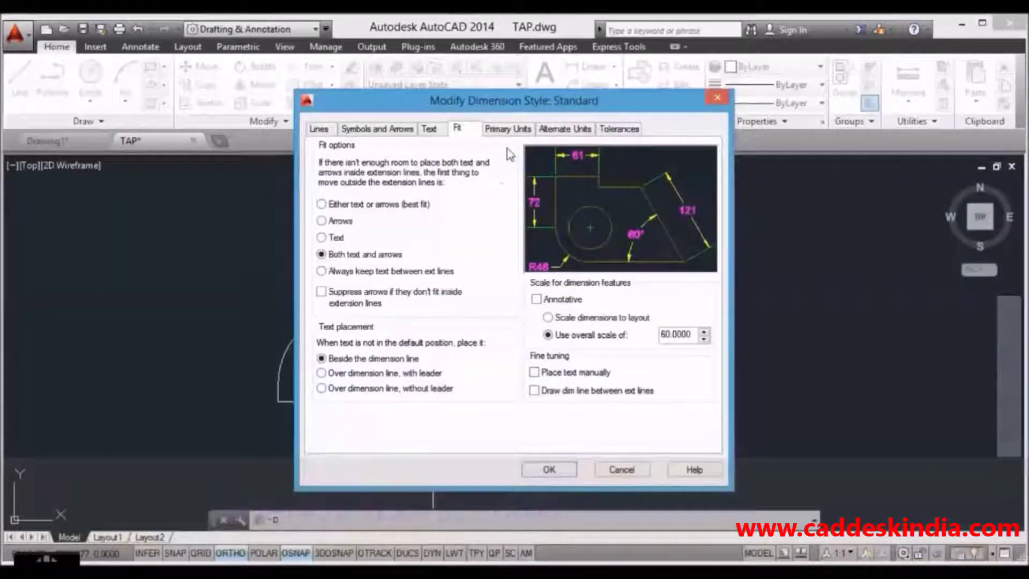
click(508, 129)
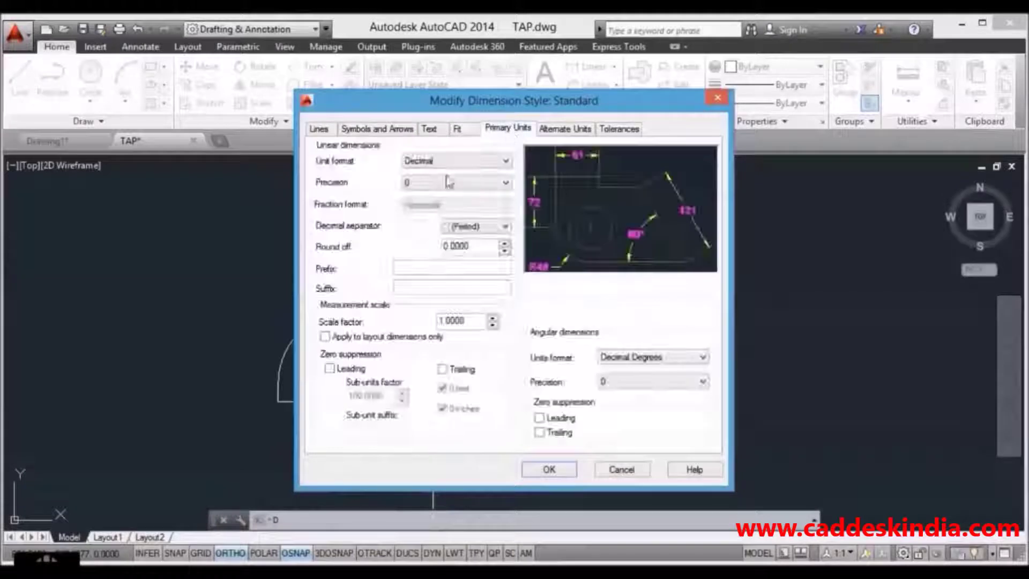
click(549, 469)
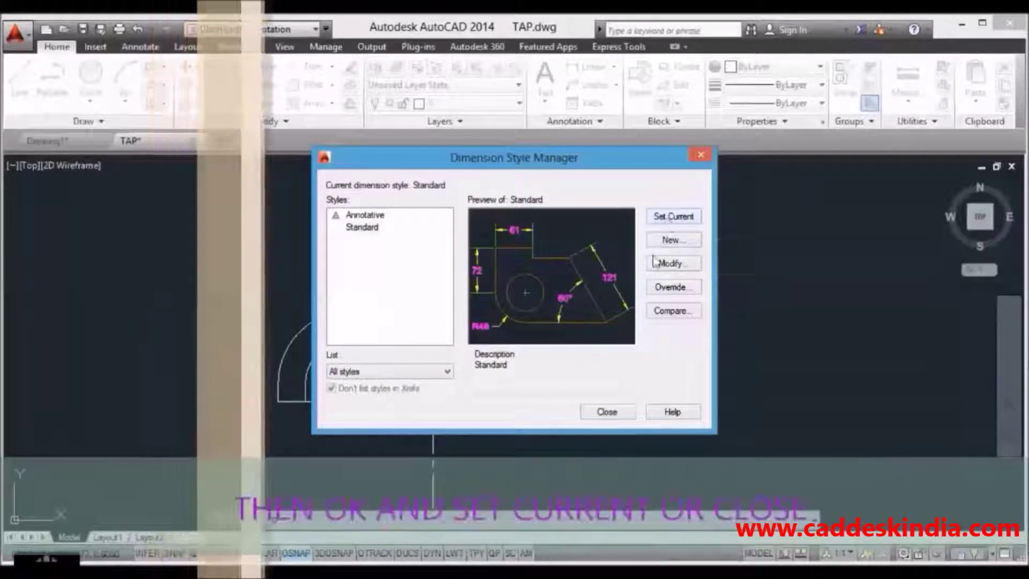
click(606, 414)
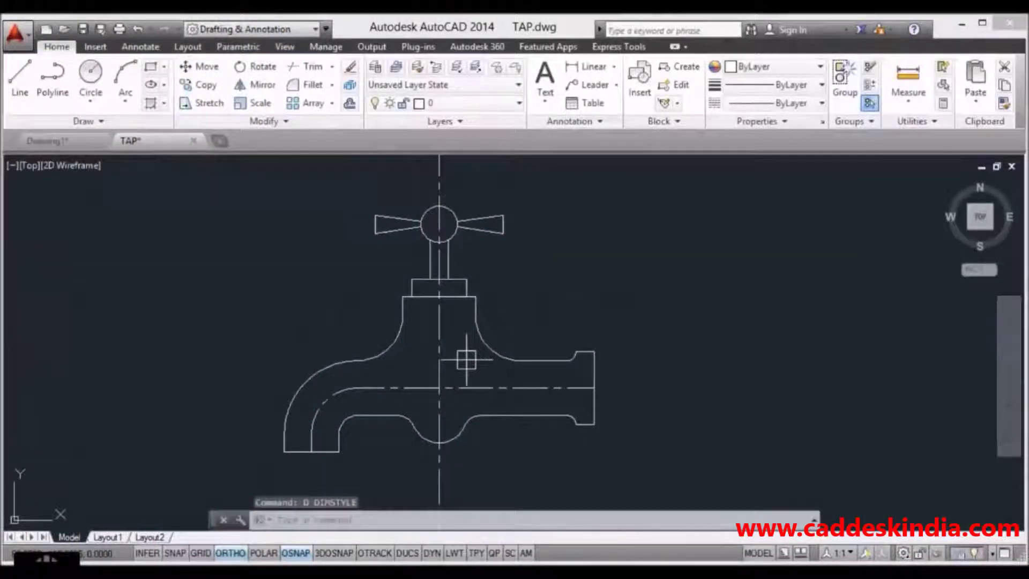
- Add a horizontal linear dimension across the full width of the tap handle, placed above it
text(DLI)
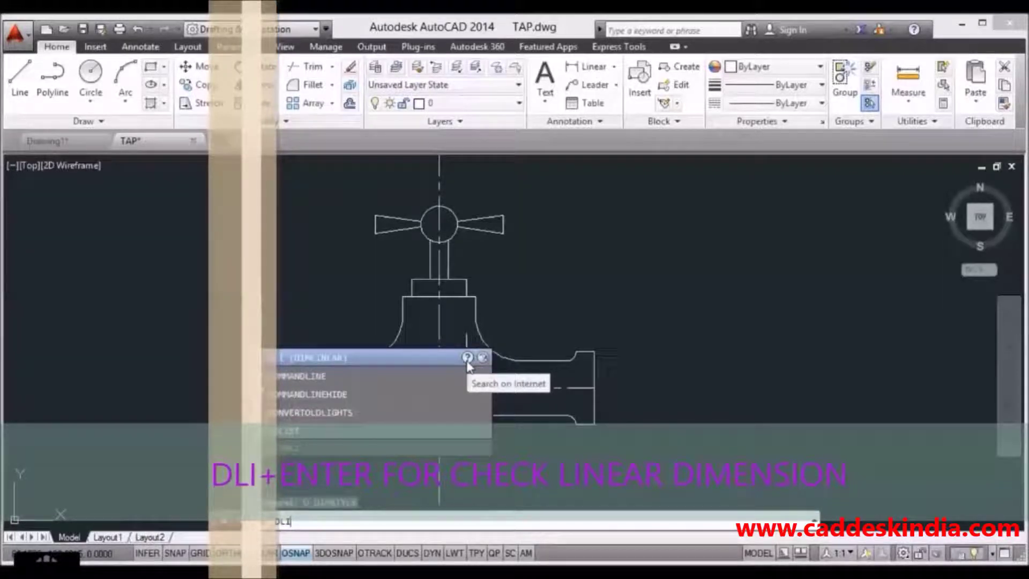
key(Return)
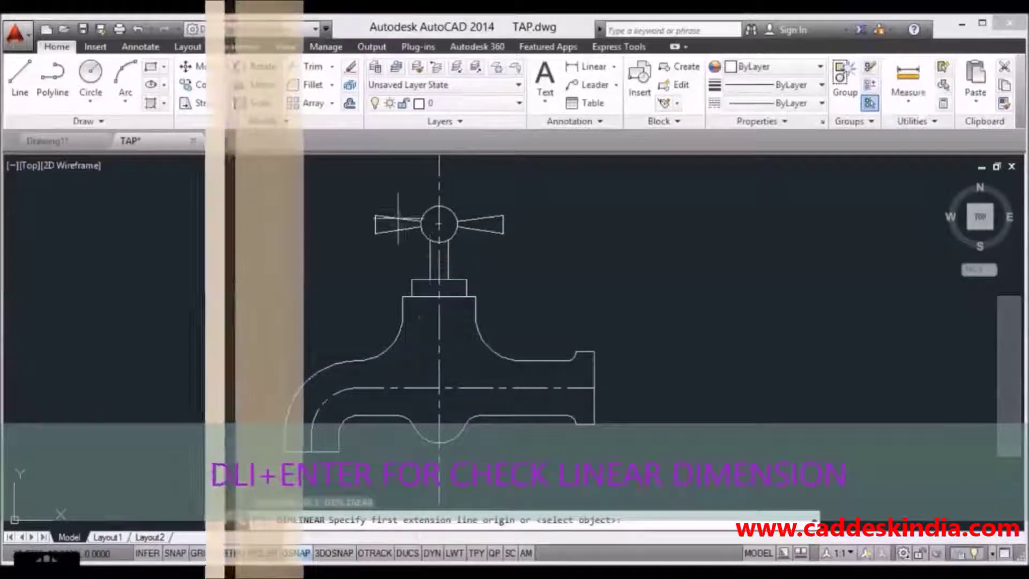
click(380, 217)
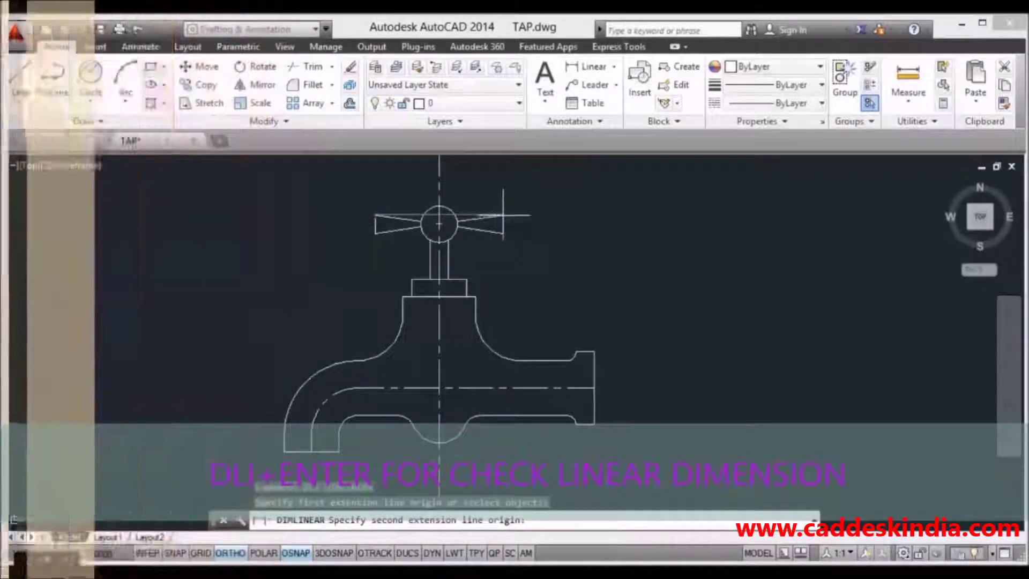
click(502, 217)
click(466, 187)
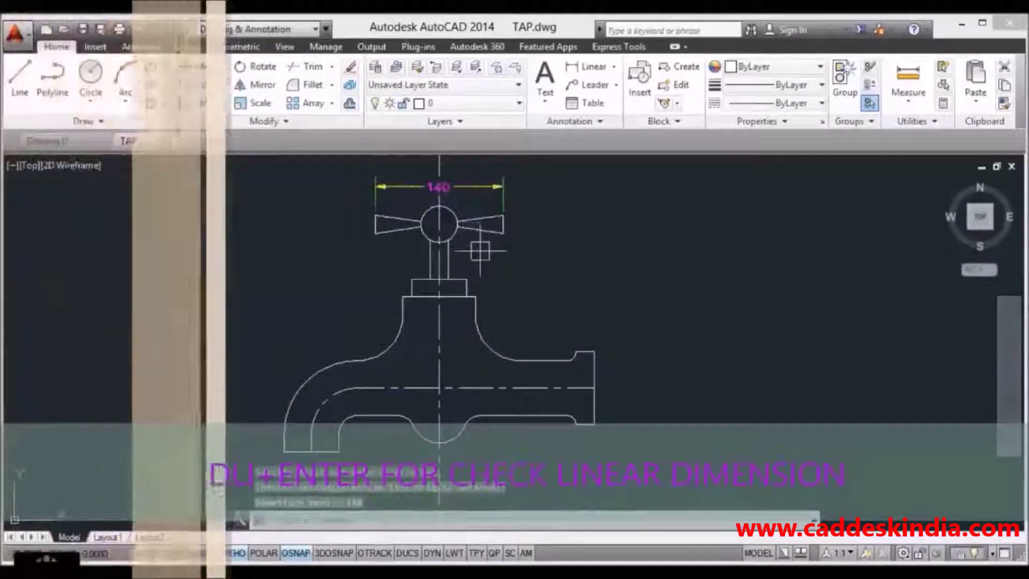
- Add a vertical linear dimension to the handle's right end edge, placed to its right
key(Return)
key(Return)
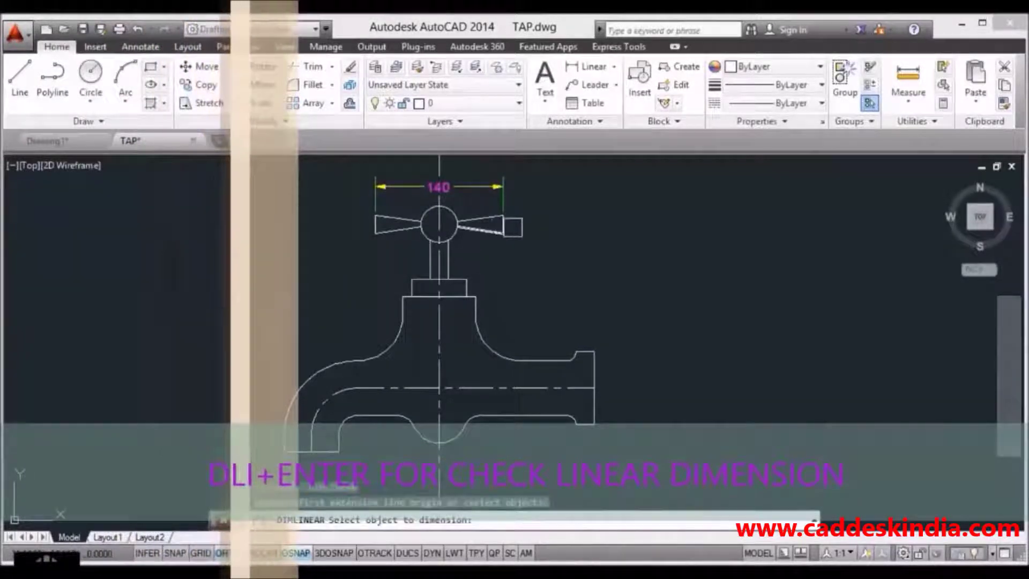
scroll(512, 229, up, 2)
click(503, 224)
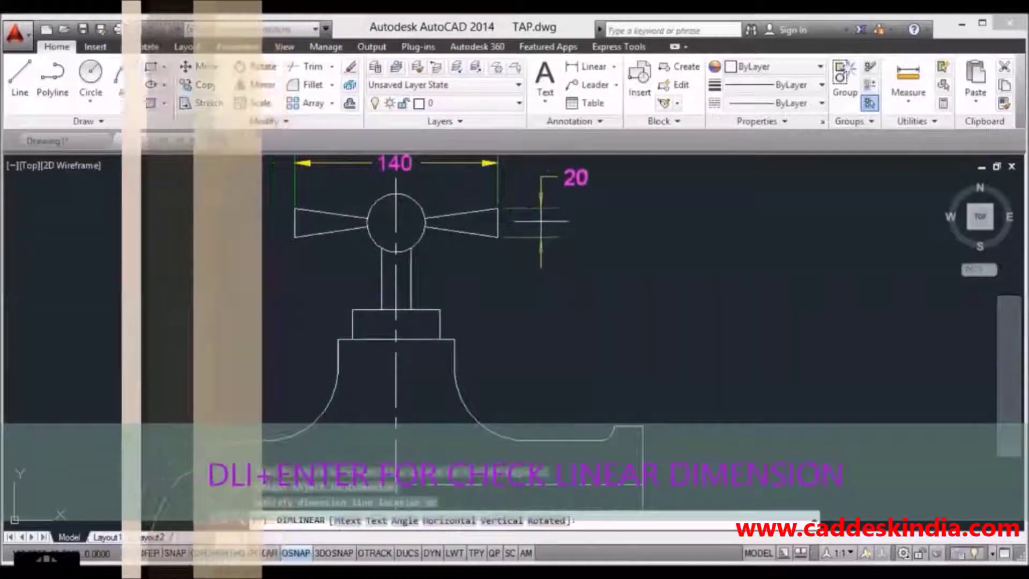
click(543, 225)
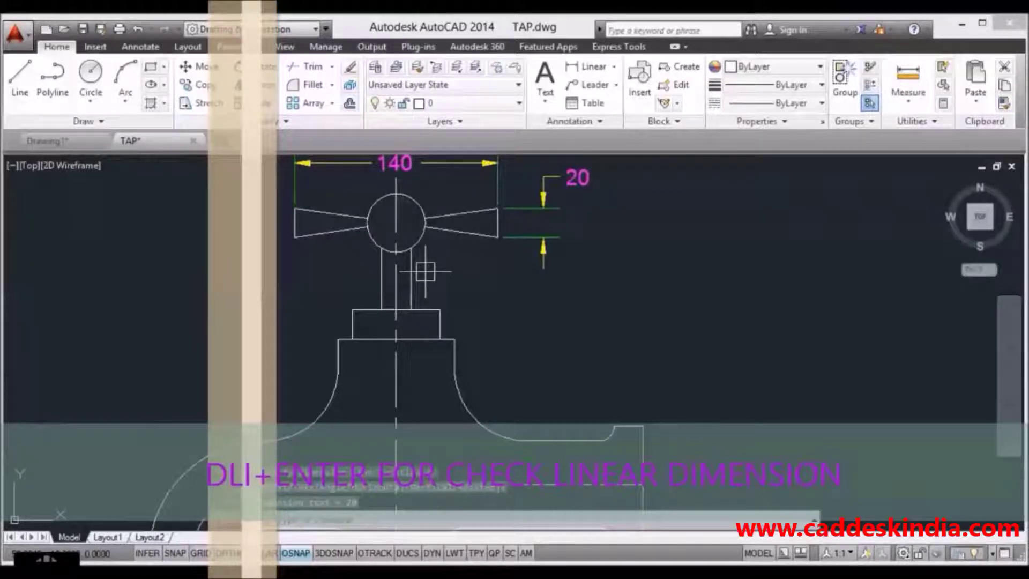
- Add a vertical linear dimension from the handle circle's center to the top edge of the tap body, placed left of the handle
text(dli)
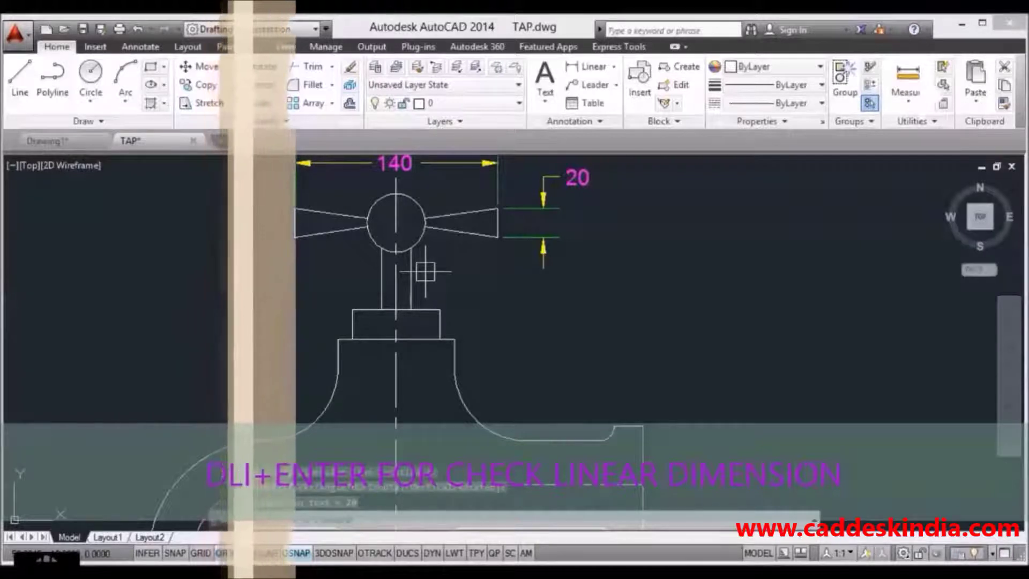
key(Return)
click(396, 223)
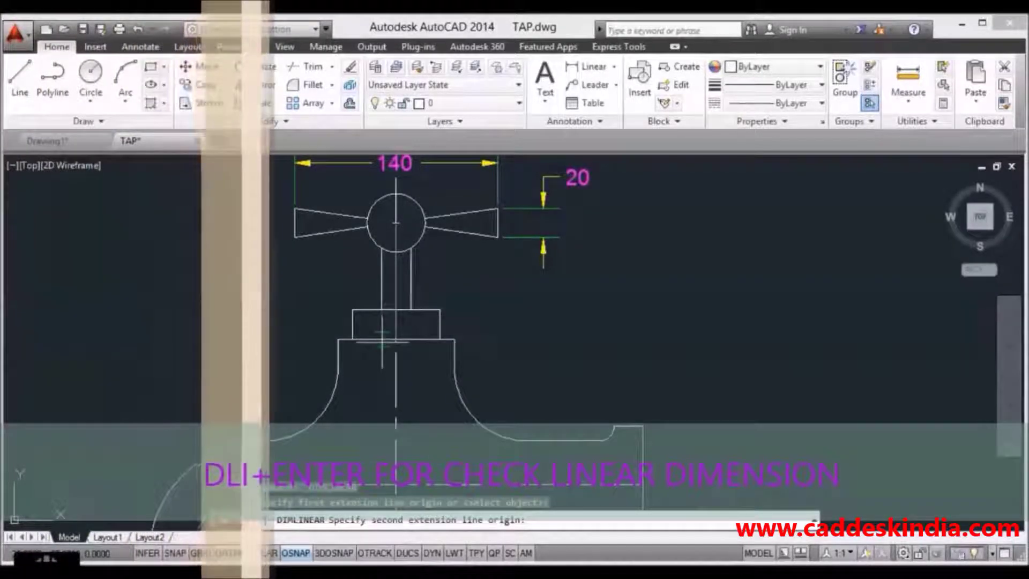
click(381, 338)
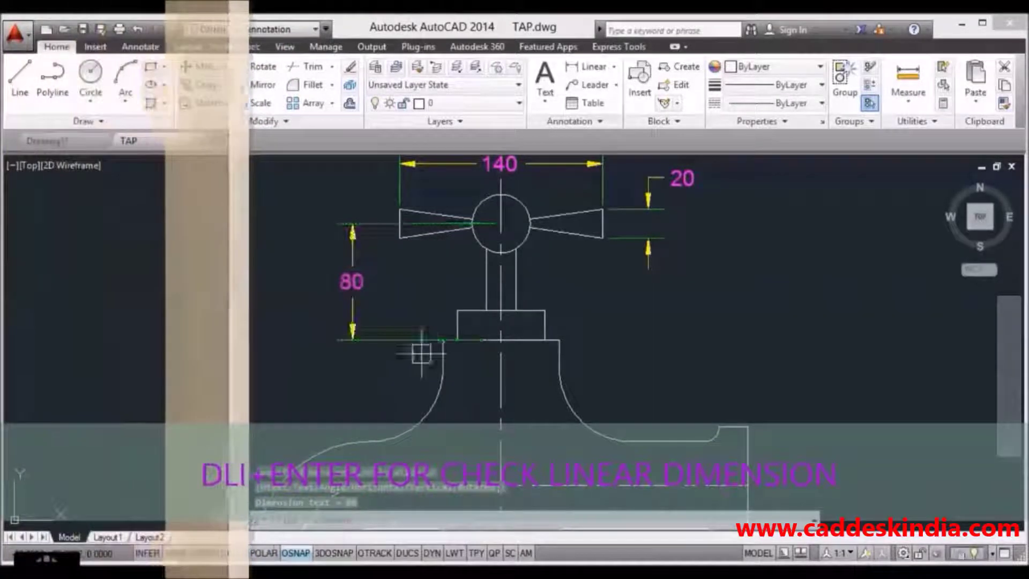
- Add a vertical linear dimension to the short straight edge at the upper left of the tap body, placed to its left
text(dli)
key(Return)
key(Return)
click(446, 358)
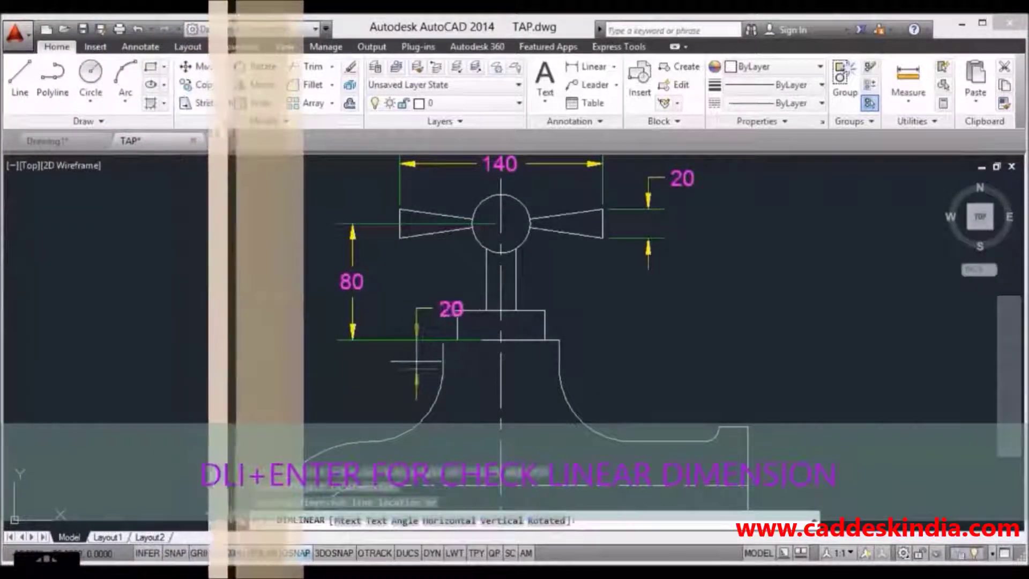
click(397, 353)
- Add a vertical linear dimension from the bottom of the body's upper-left straight edge to the top of the spout's outer straight edge, placed left of the spout
middle_drag(438, 371, 368, 284)
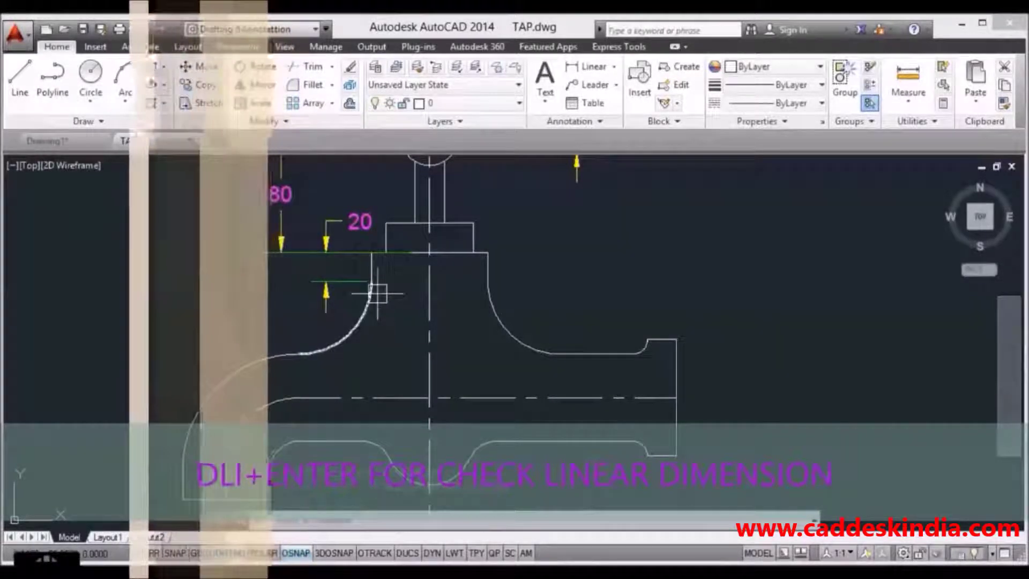
text(dli)
key(Return)
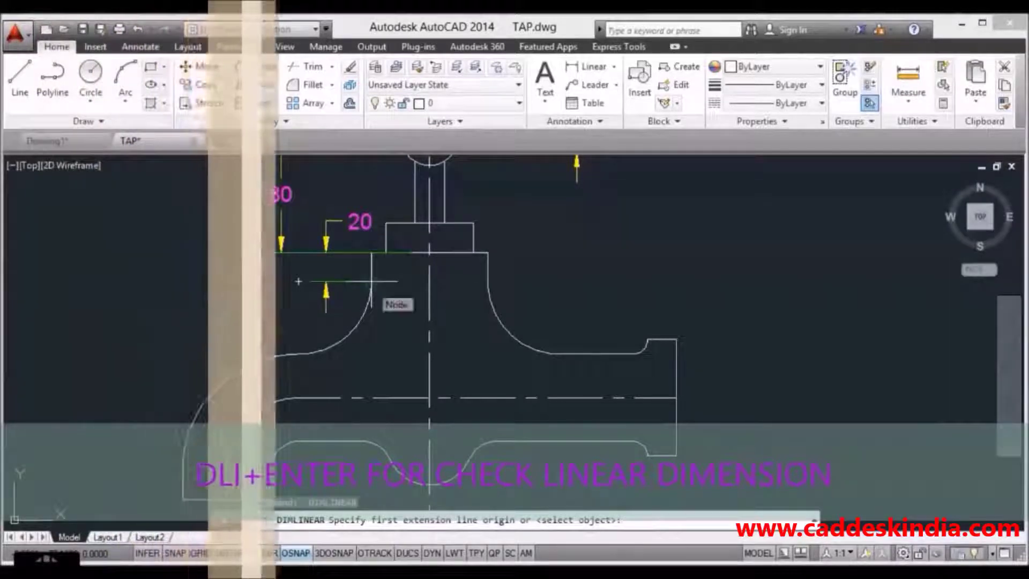
click(298, 281)
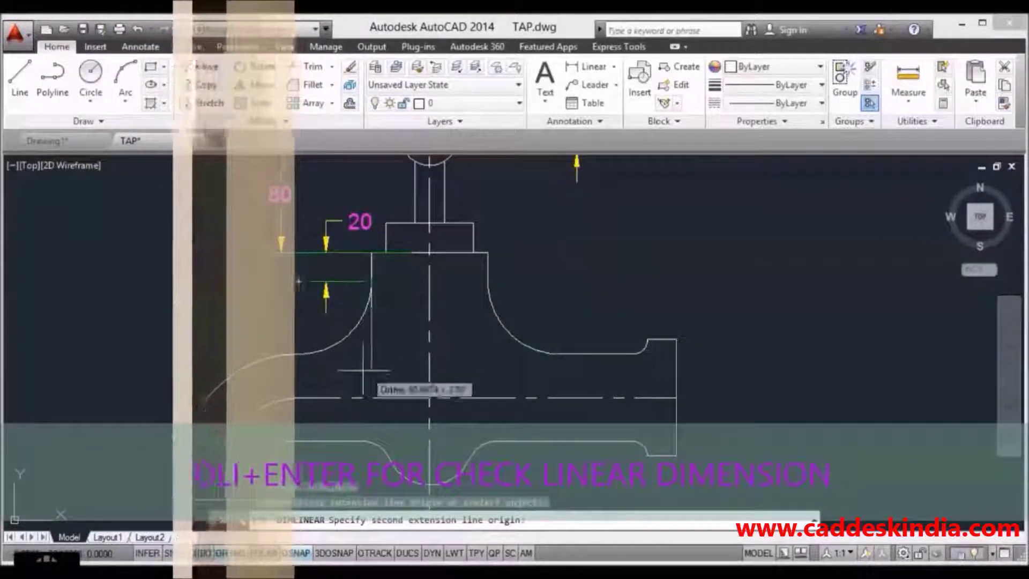
middle_drag(298, 281, 328, 172)
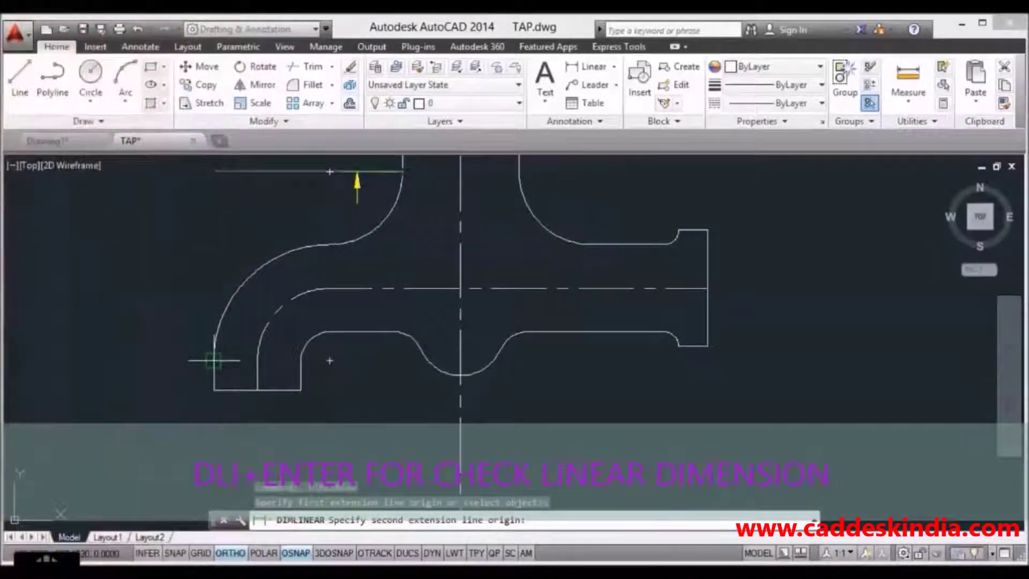
click(213, 360)
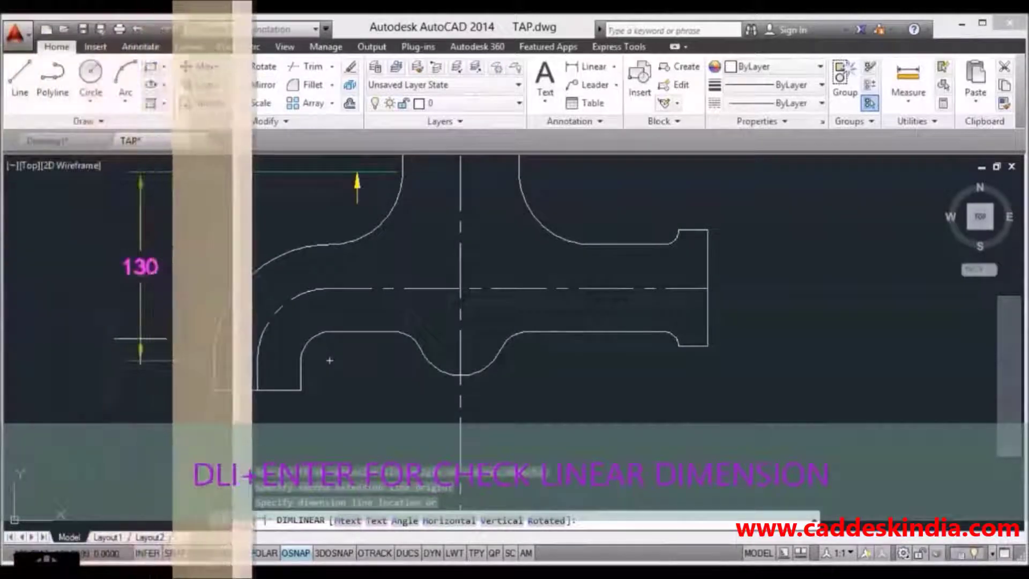
click(142, 351)
- Add a vertical linear dimension to the short straight outer edge at the spout's lower end, placed to its left
middle_drag(215, 376, 248, 349)
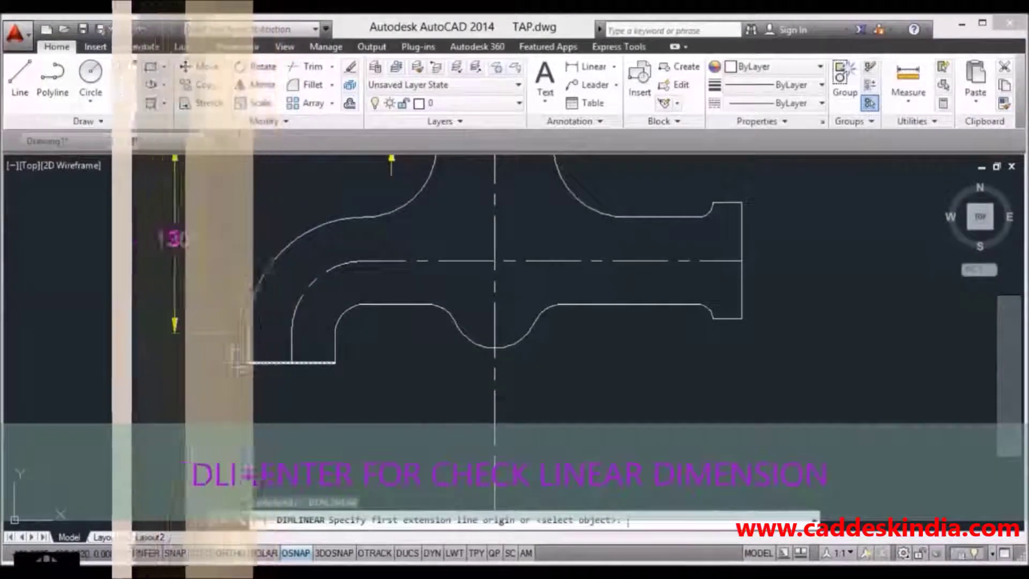
key(Return)
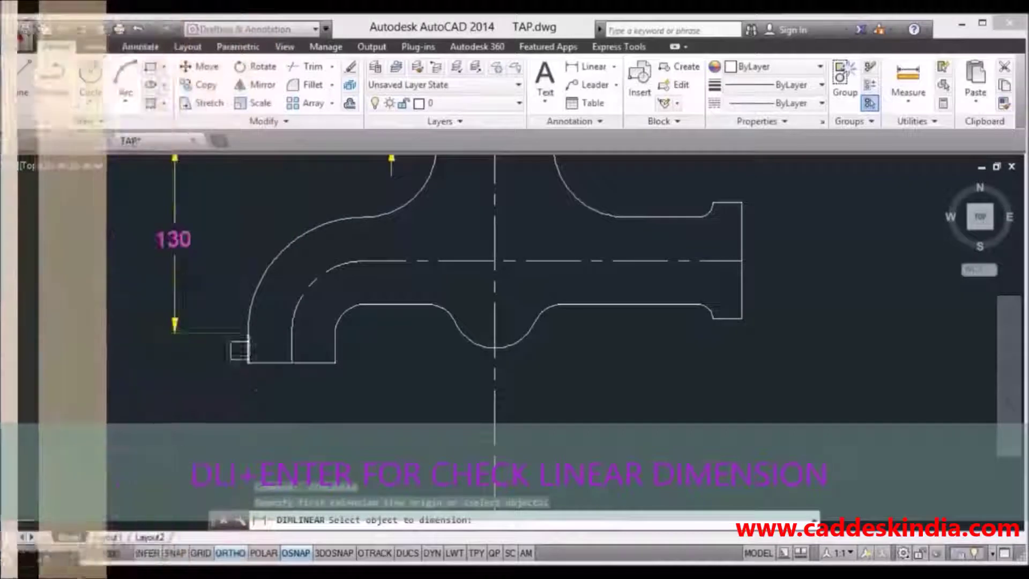
click(247, 348)
click(211, 375)
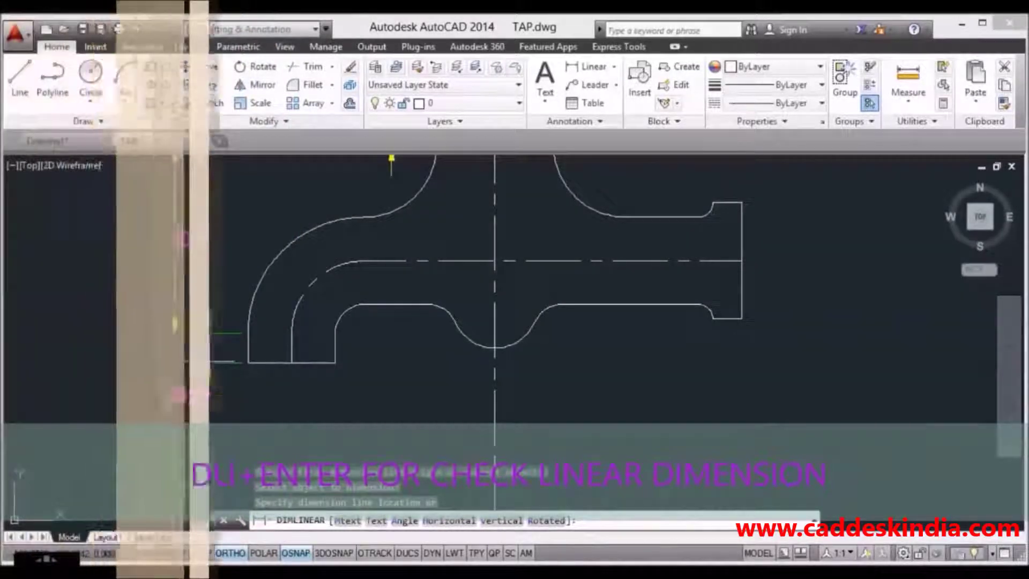
- Add a horizontal linear dimension to the spout's bottom edge, placed below it
key(Return)
key(Return)
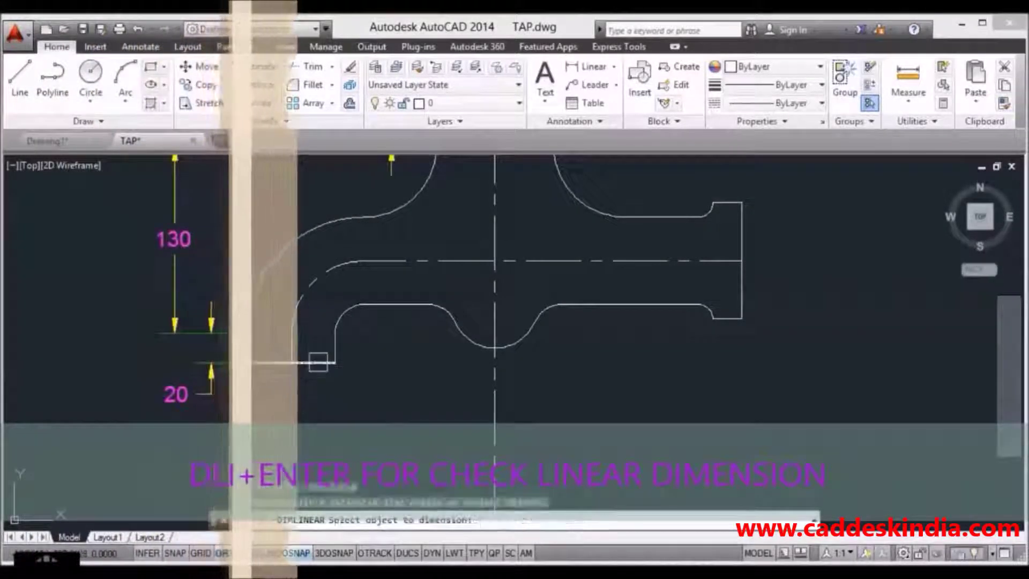
click(314, 362)
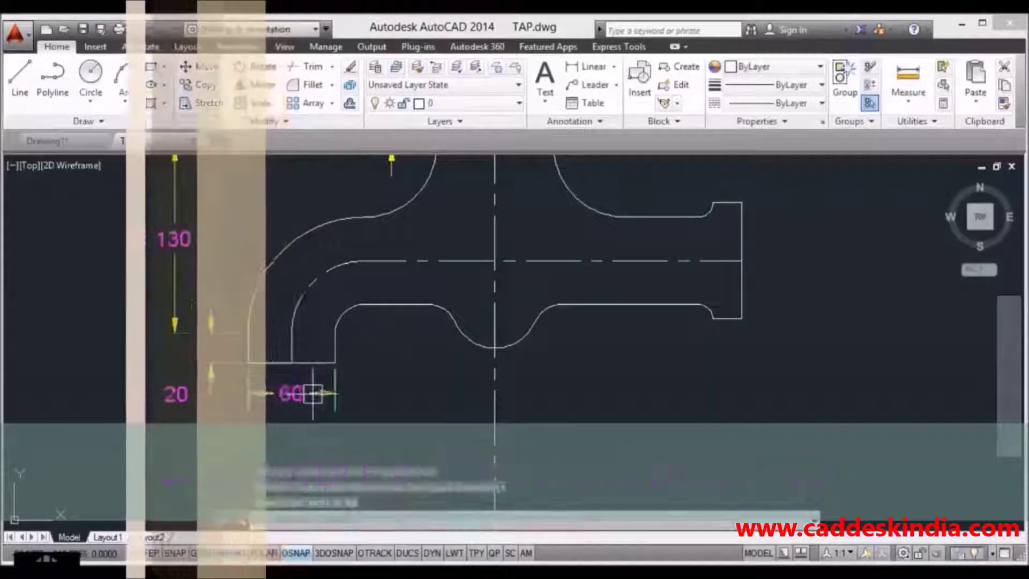
click(308, 393)
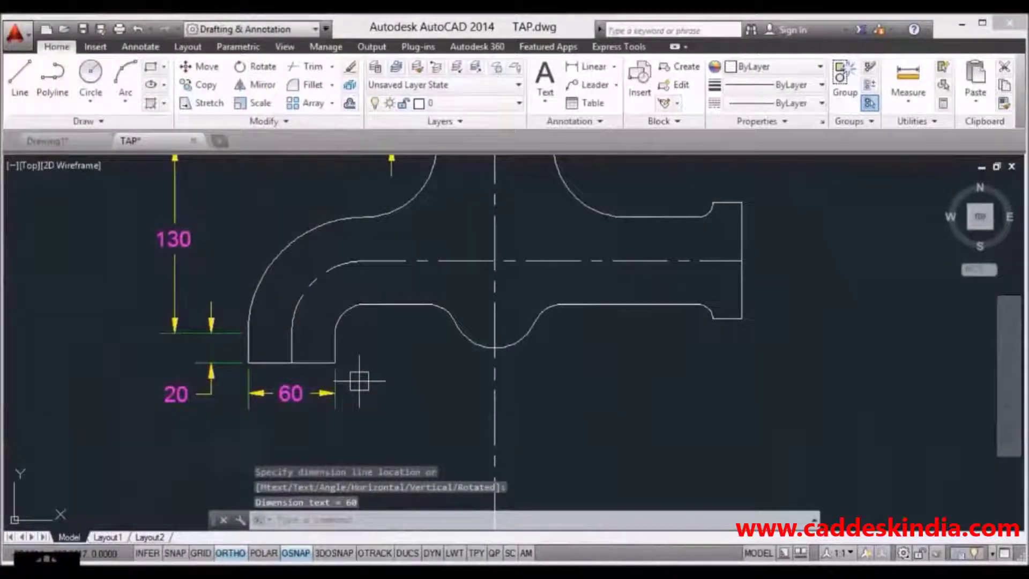
- Add a horizontal linear dimension from the spout's inner bottom corner to the upper end of its inner bend arc, placed below the spout
key(Return)
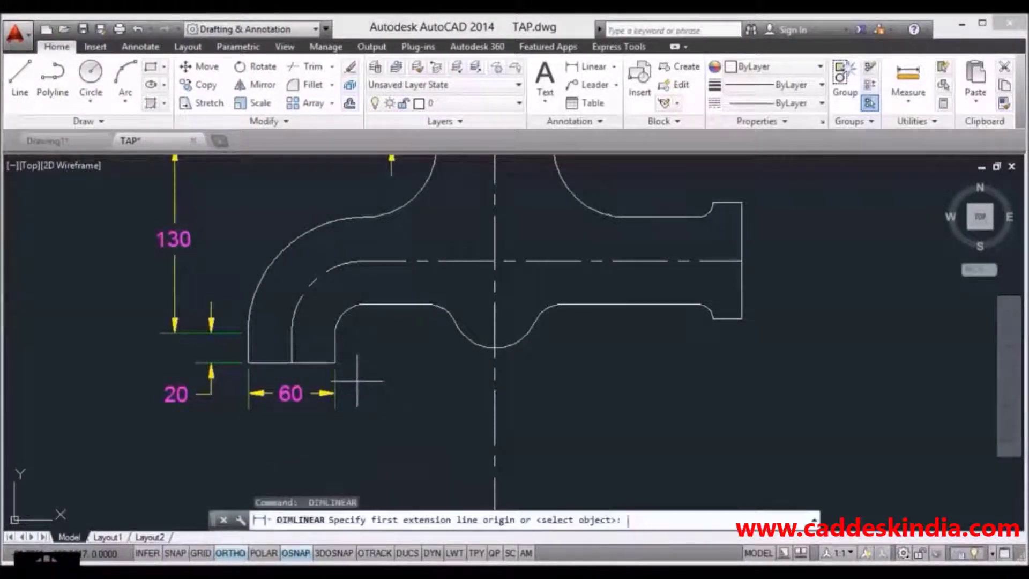
click(335, 363)
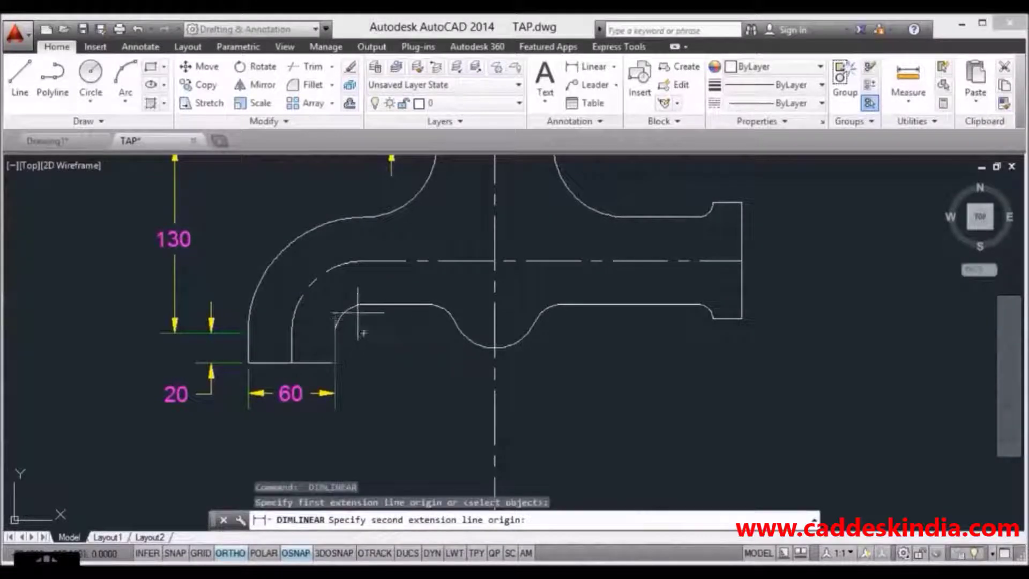
click(363, 305)
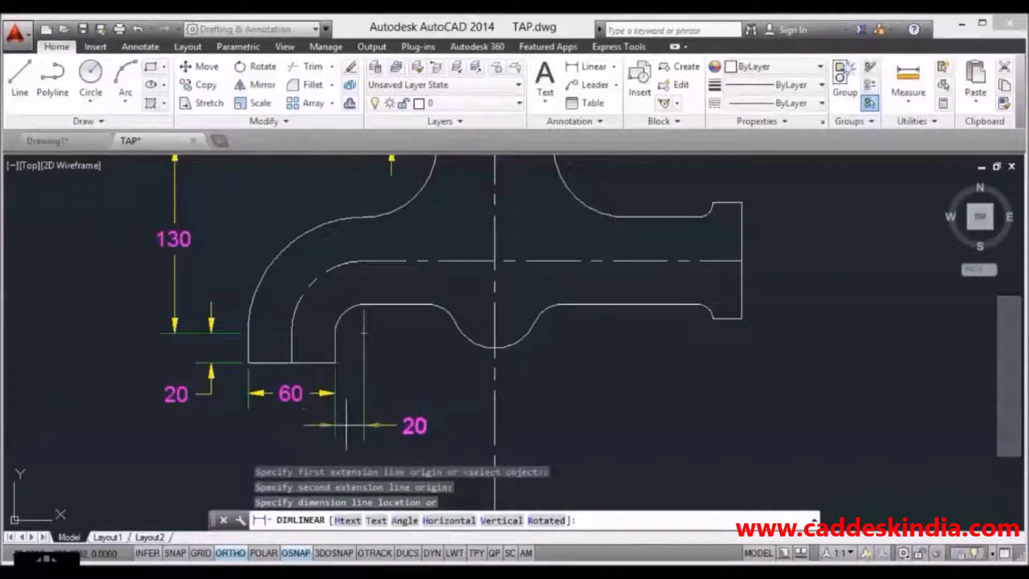
click(349, 411)
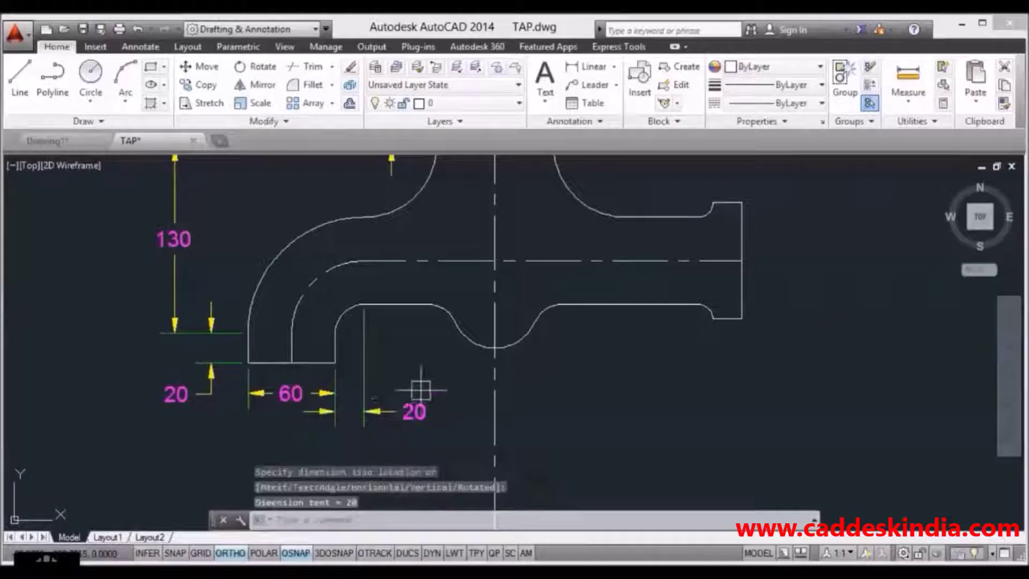
- Add a horizontal linear dimension from the upper end of the spout's inner bend arc to the vertical centerline, placed below the body
key(Return)
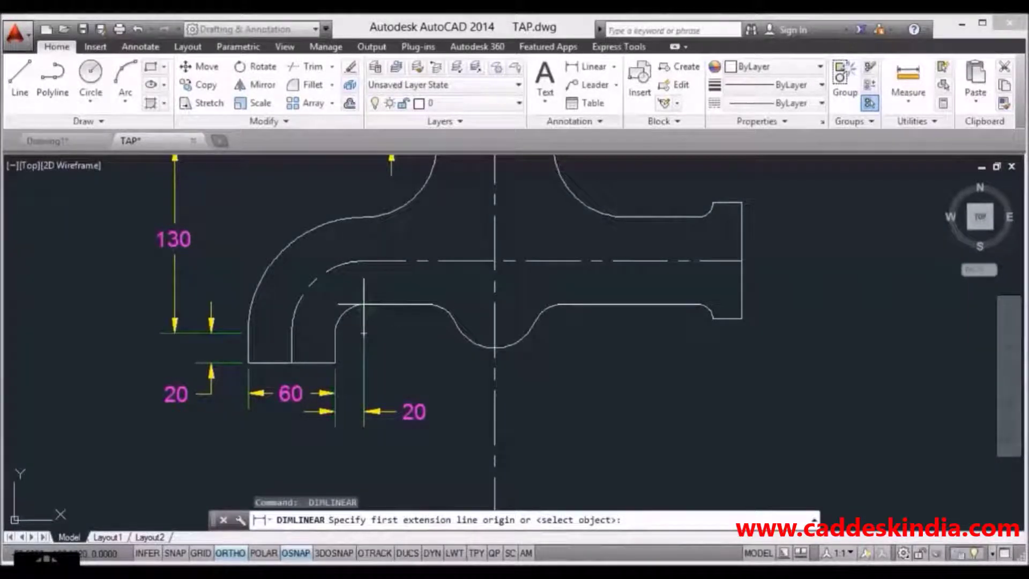
scroll(364, 305, up, 4)
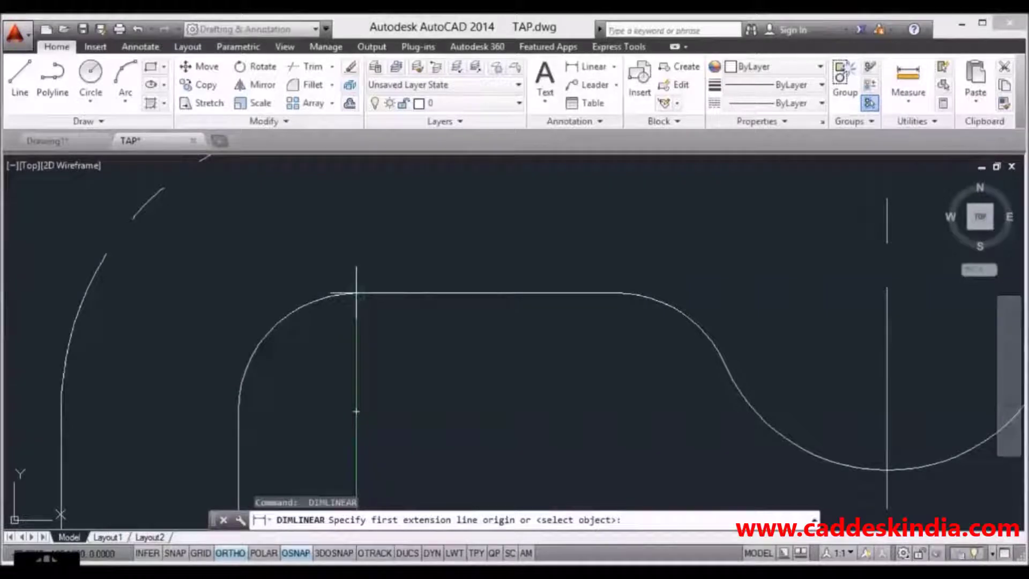
click(356, 293)
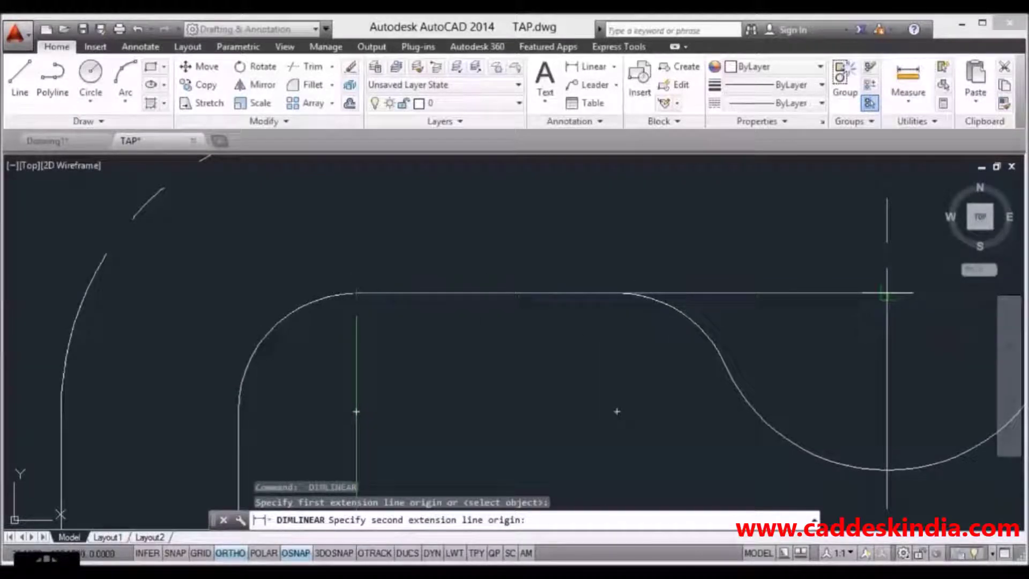
click(886, 468)
scroll(620, 401, down, 4)
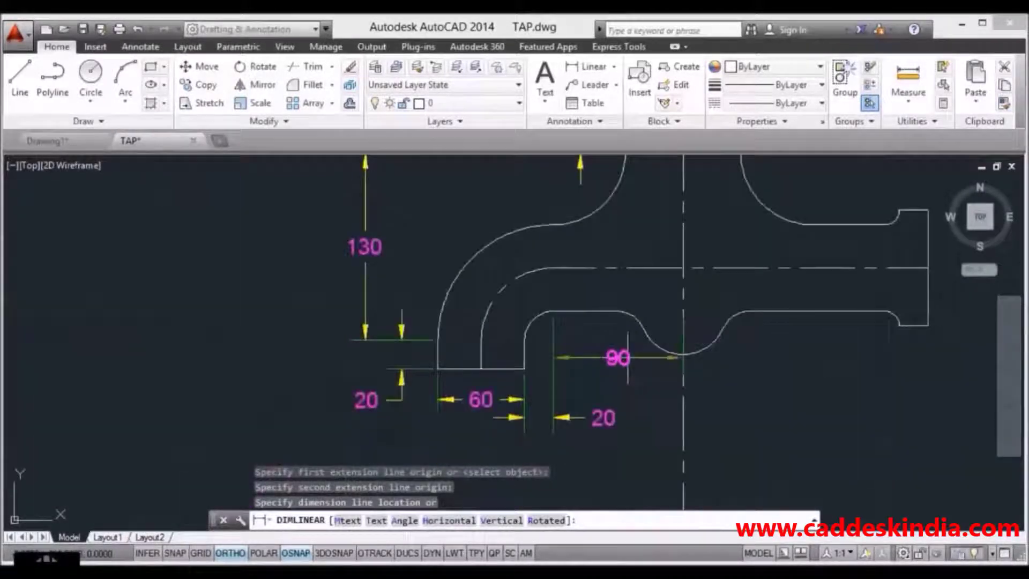
click(611, 360)
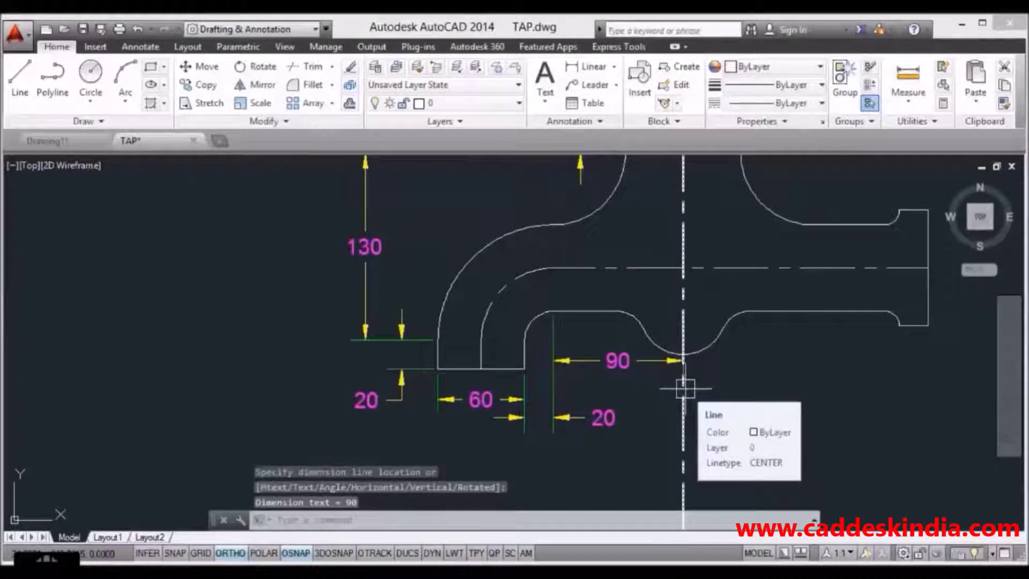
- Add a horizontal linear dimension from the vertical centerline to the lower inner corner of the right-hand flange, placed below the pipe
key(Return)
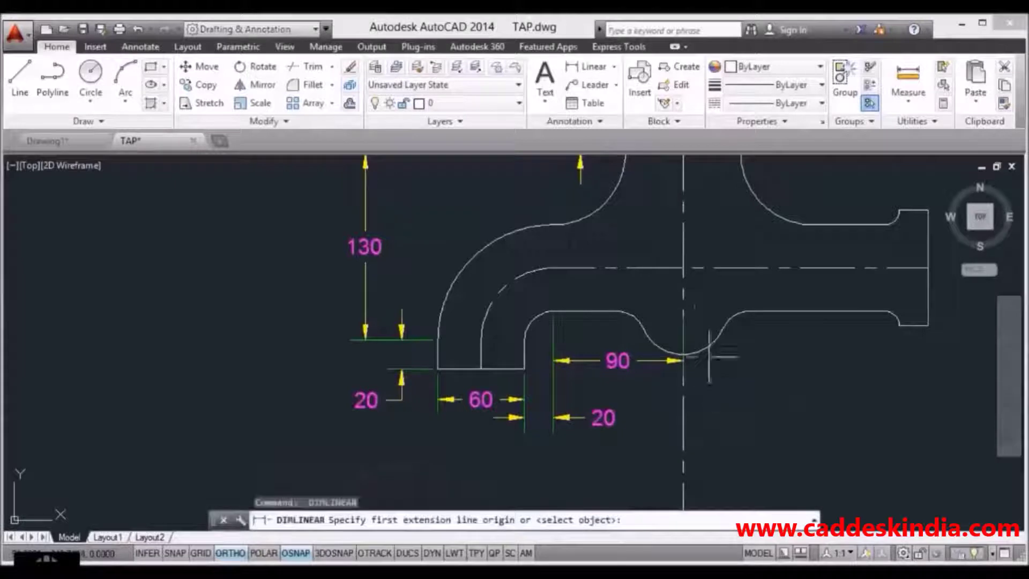
click(684, 314)
scroll(896, 325, up, 4)
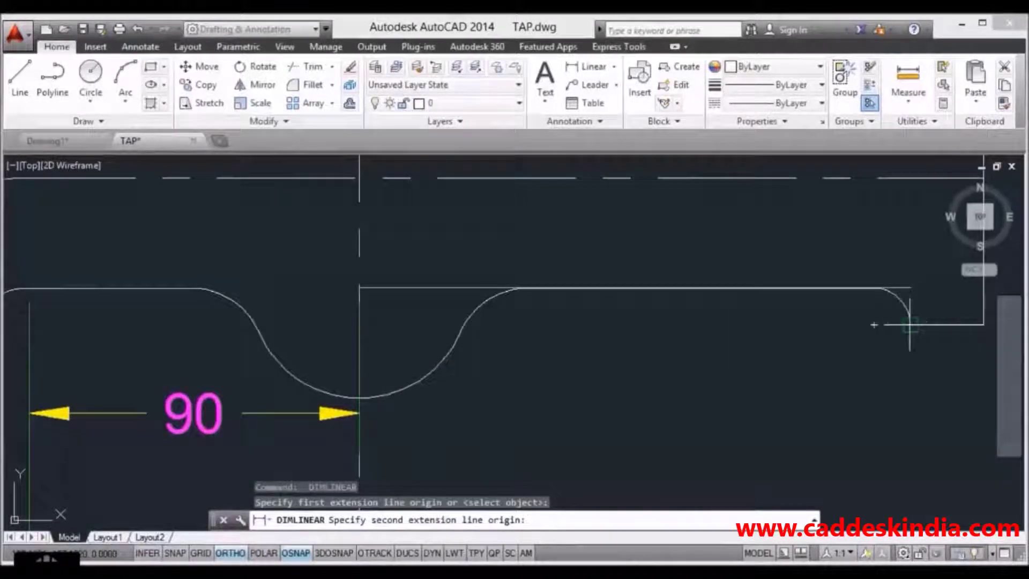
click(909, 325)
scroll(757, 355, down, 3)
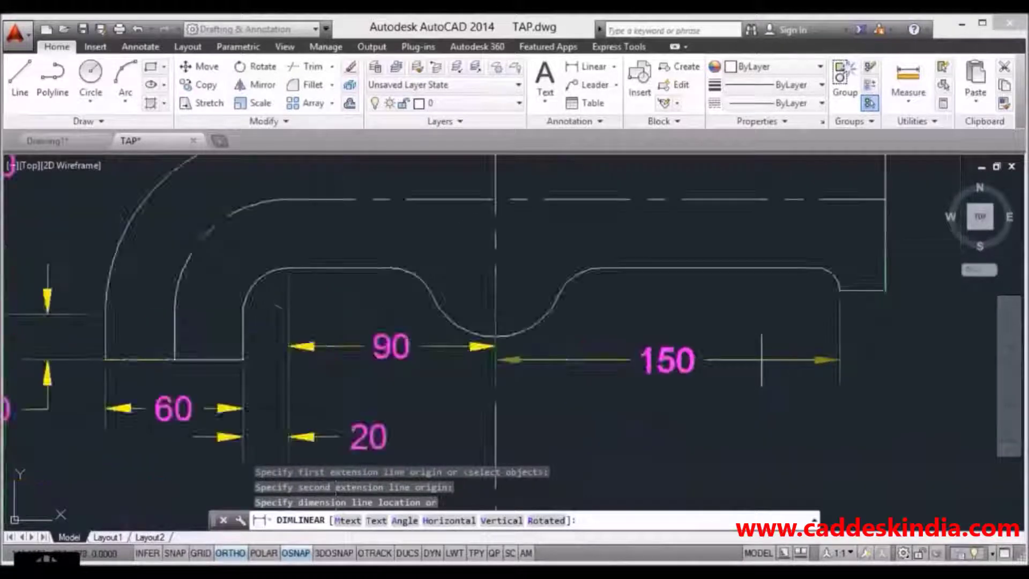
click(749, 362)
- Add a horizontal linear dimension to the bottom edge of the right-hand flange, placed below it
scroll(649, 366, down, 5)
scroll(649, 366, up, 4)
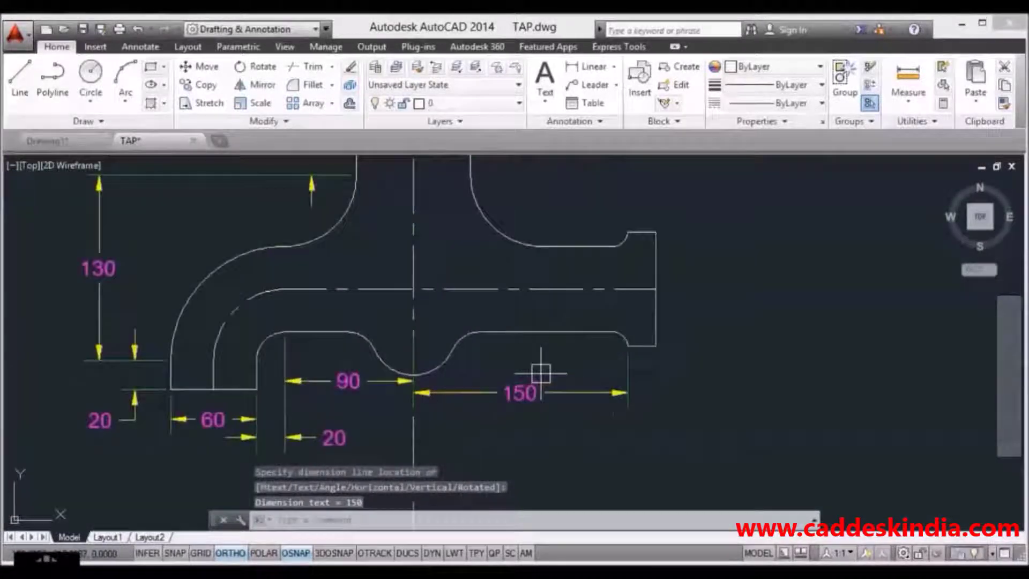
middle_drag(541, 373, 518, 388)
key(Return)
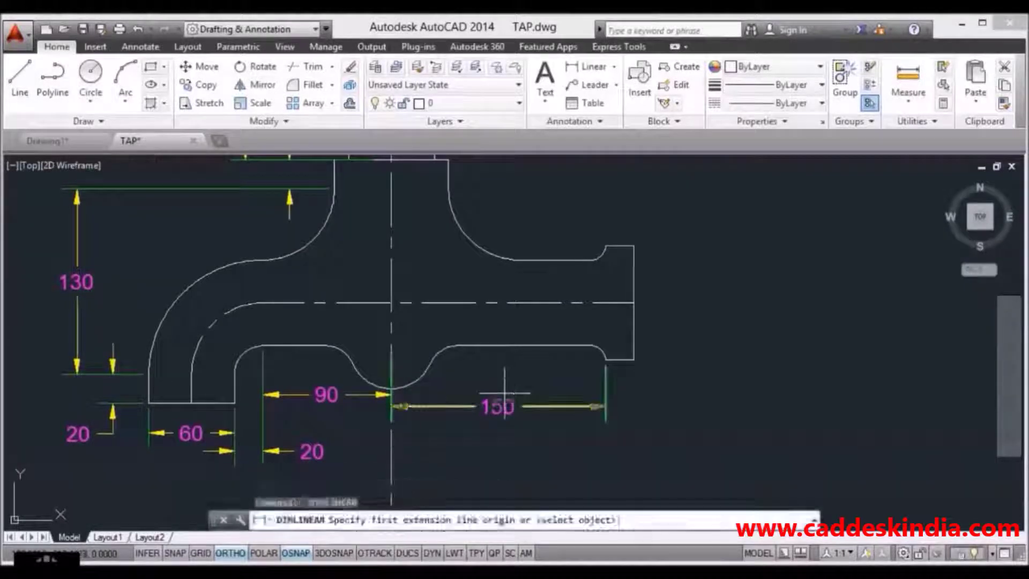
key(Return)
click(622, 360)
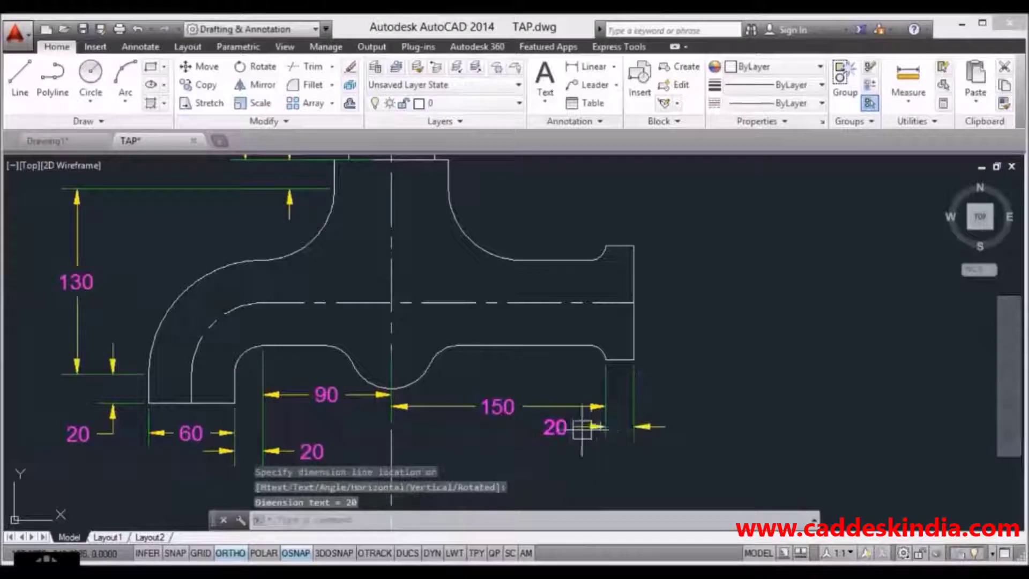
click(620, 424)
- Add a vertical linear dimension over the full height of the right-hand flange's end face, placed to its right
middle_drag(620, 420, 598, 420)
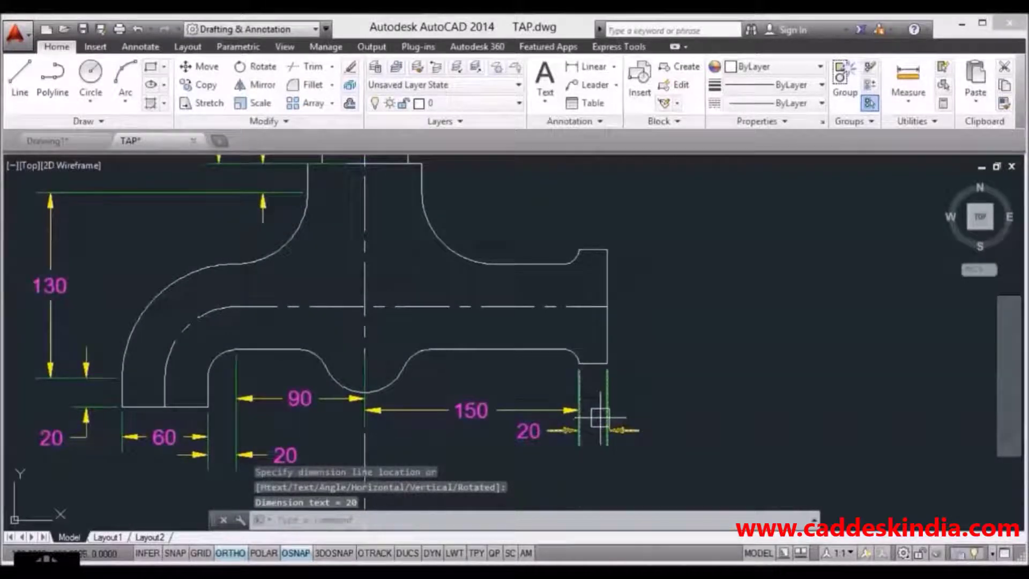
text(dli)
key(Return)
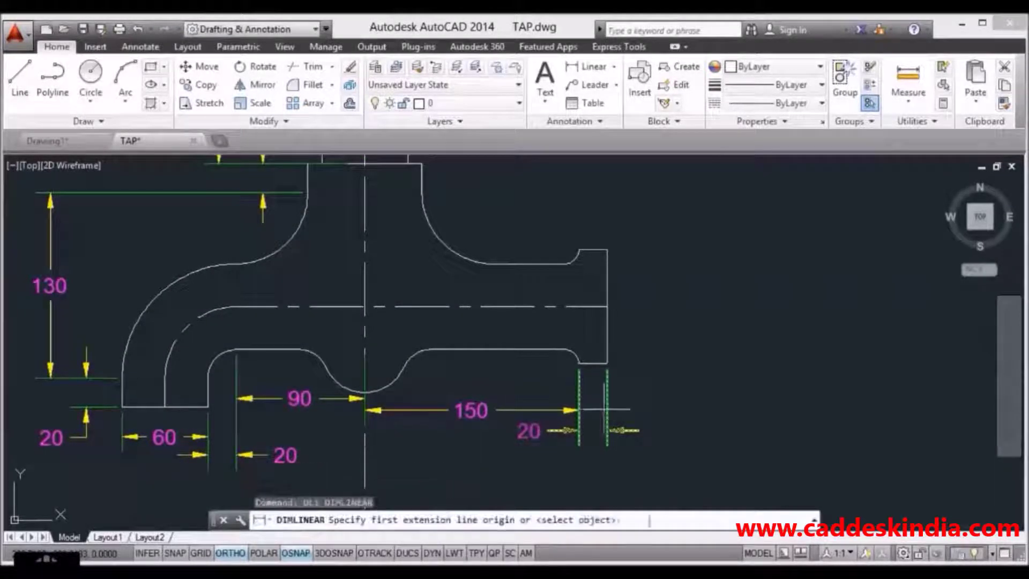
click(606, 250)
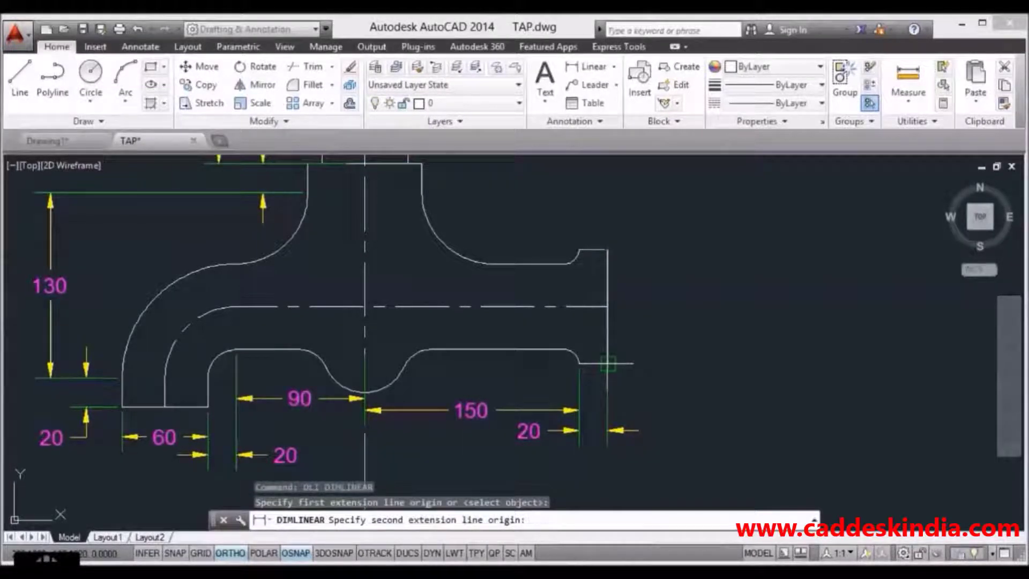
click(608, 364)
click(653, 322)
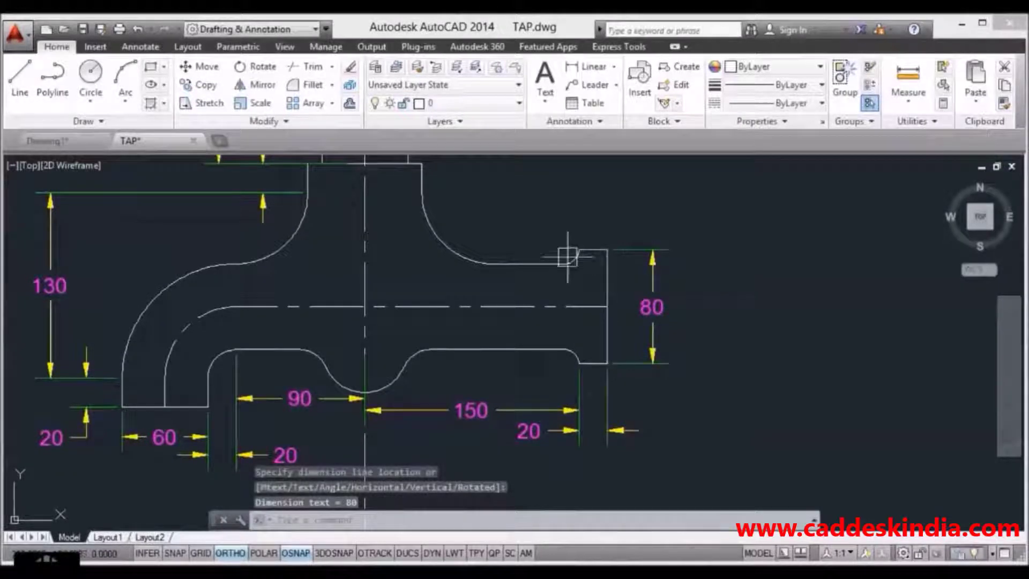
- Add a horizontal linear dimension across the width of the narrow stem between the handle circle and the collar, placed at the stem's mid-height
click(613, 67)
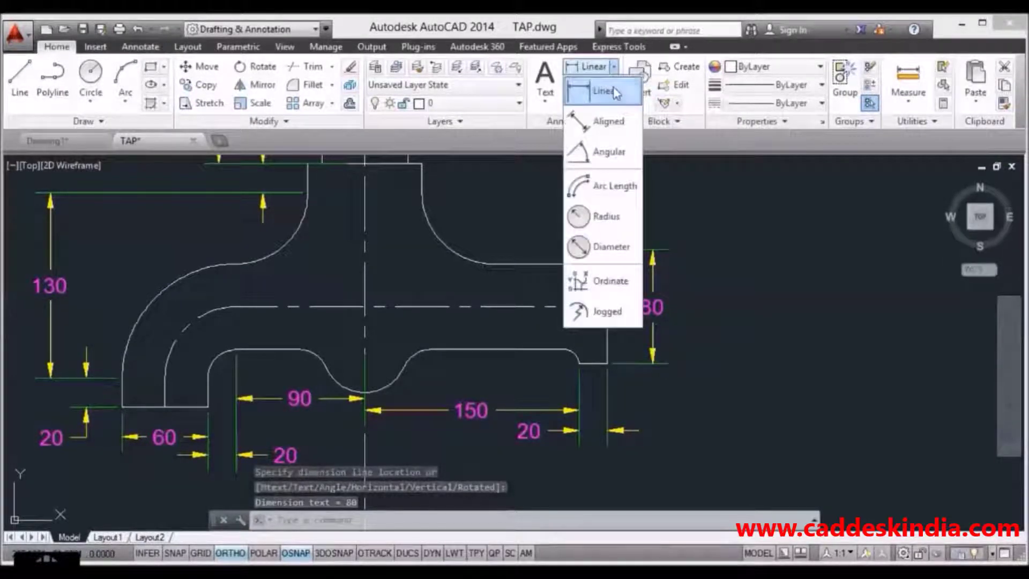
click(592, 88)
middle_drag(545, 230, 560, 335)
middle_drag(390, 255, 386, 312)
scroll(358, 282, up, 4)
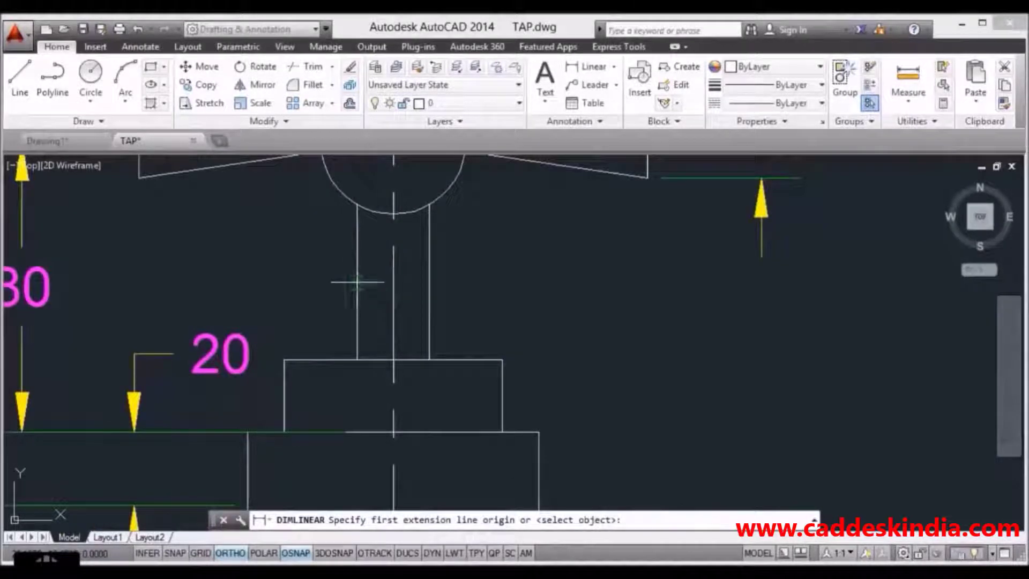
click(357, 282)
click(429, 283)
click(449, 292)
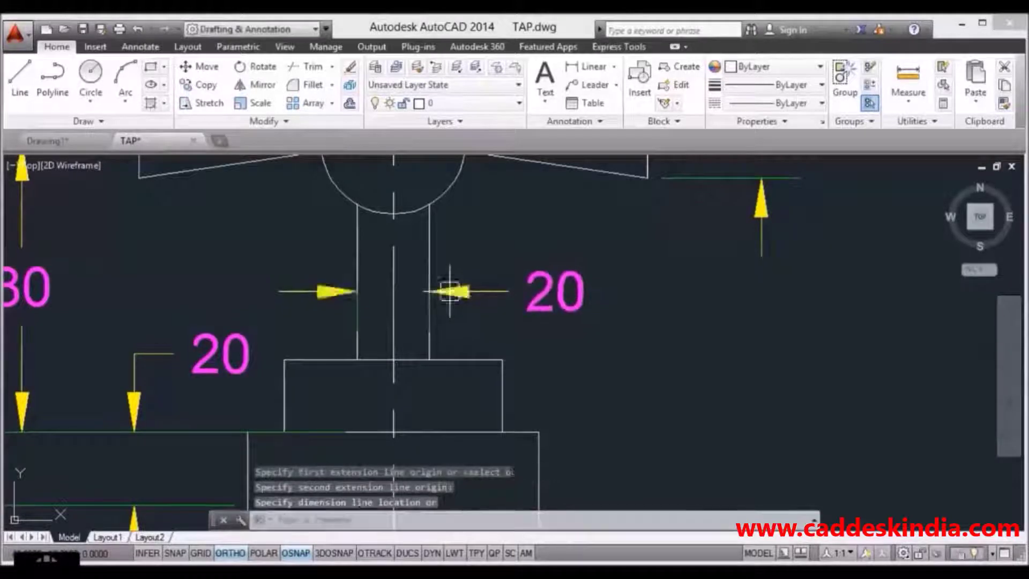
scroll(450, 273, down, 2)
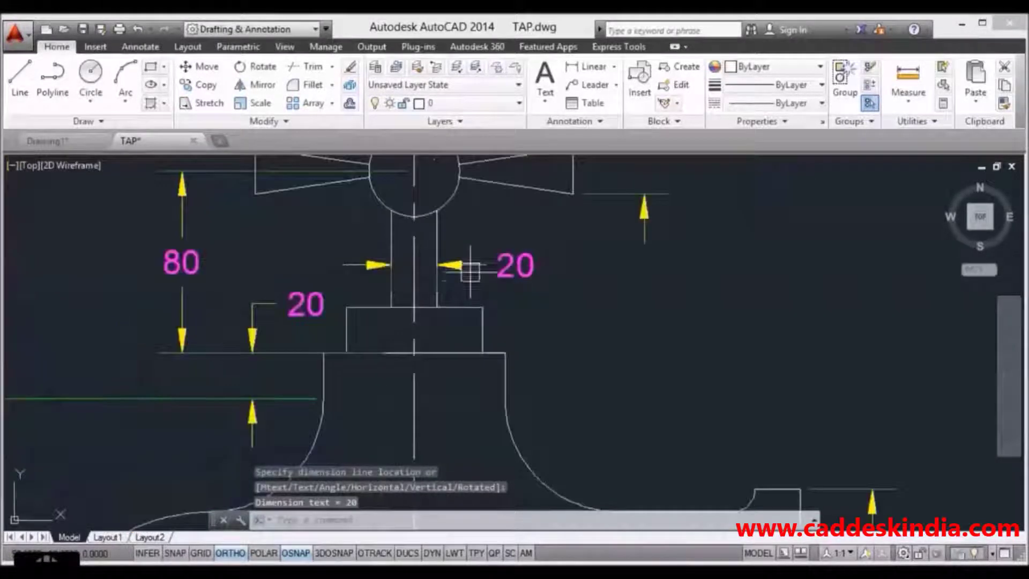
middle_drag(465, 283, 467, 258)
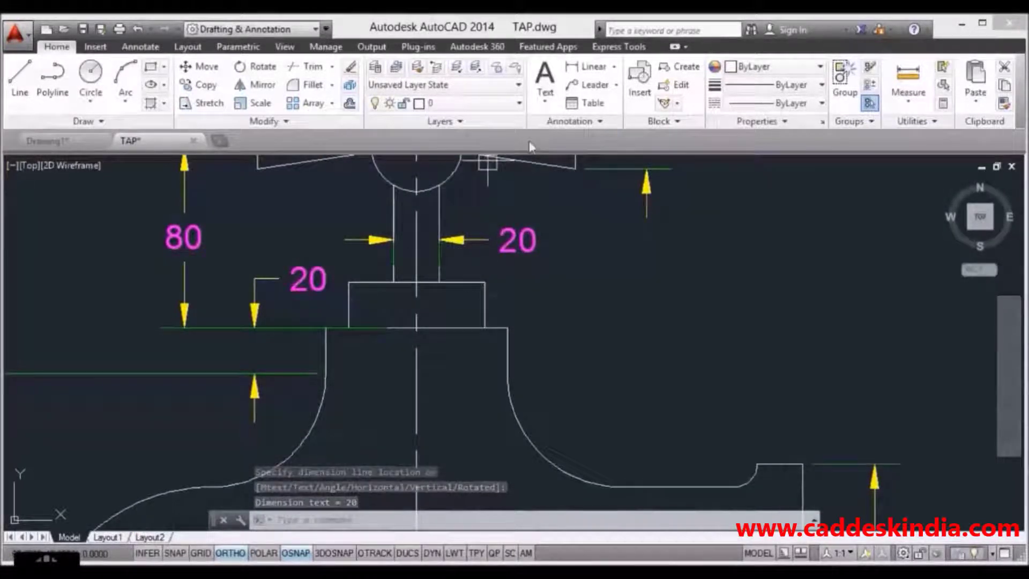
- Add a horizontal linear dimension across the top edge of the tap body's neck, placed just below that edge
click(615, 67)
click(601, 86)
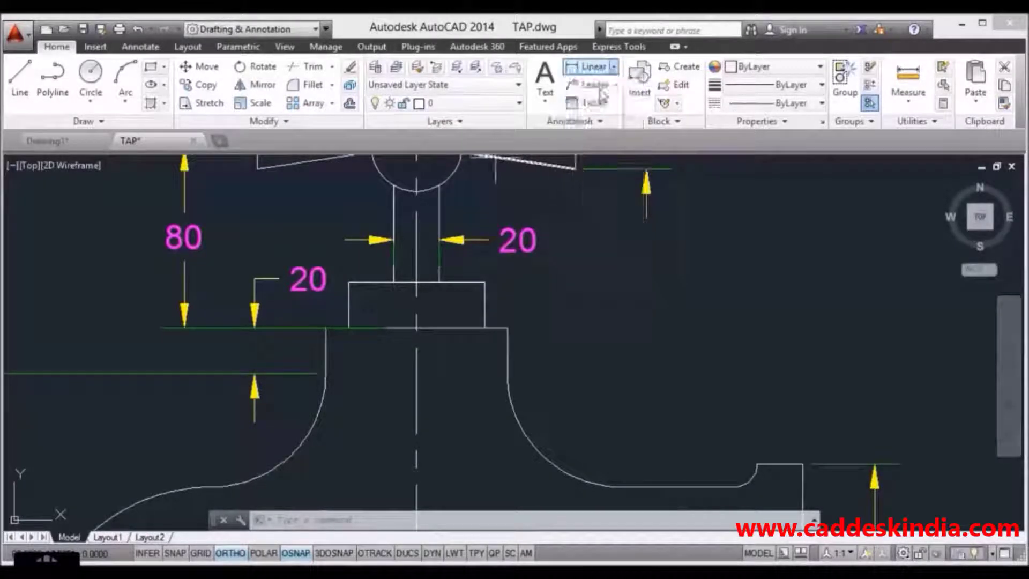
click(326, 328)
click(507, 327)
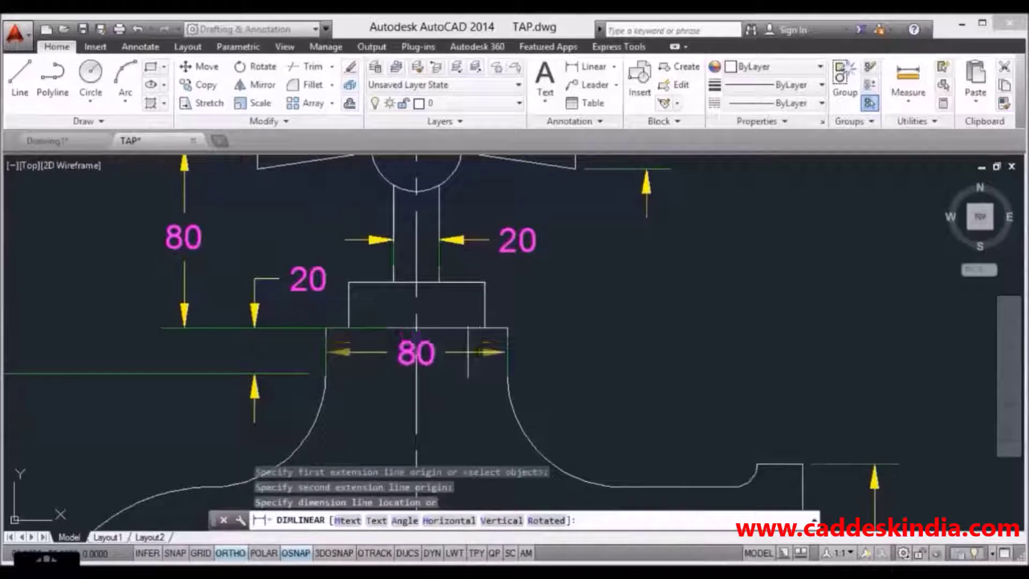
click(465, 354)
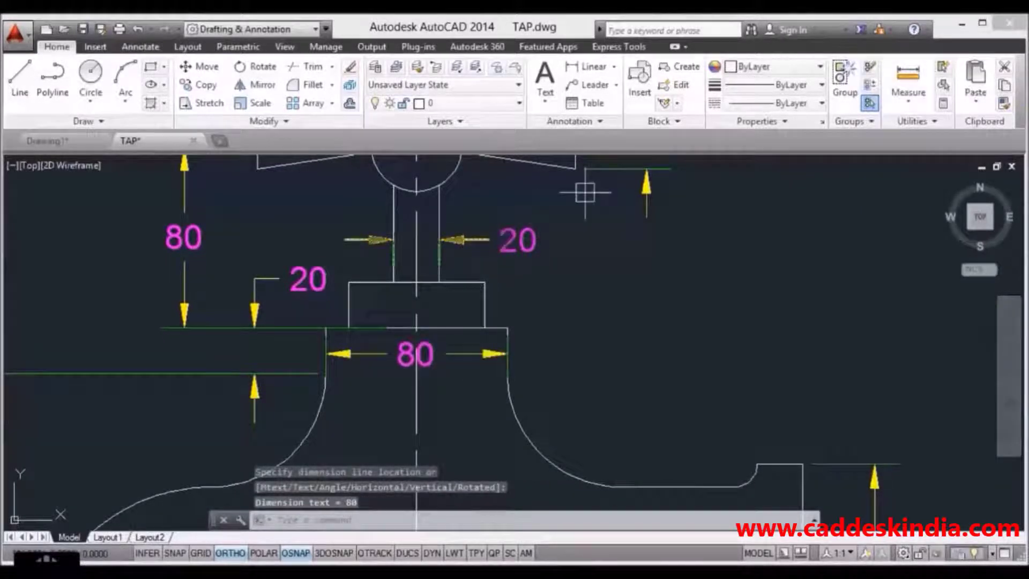
- Add a horizontal linear dimension across the collar's width between its two upper corners, placed inside the collar
click(589, 67)
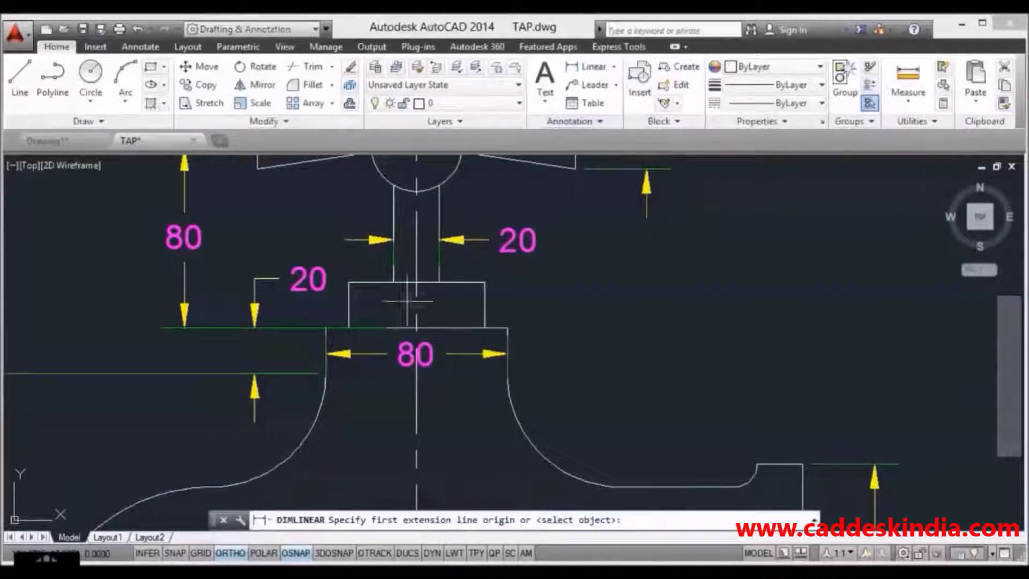
click(348, 281)
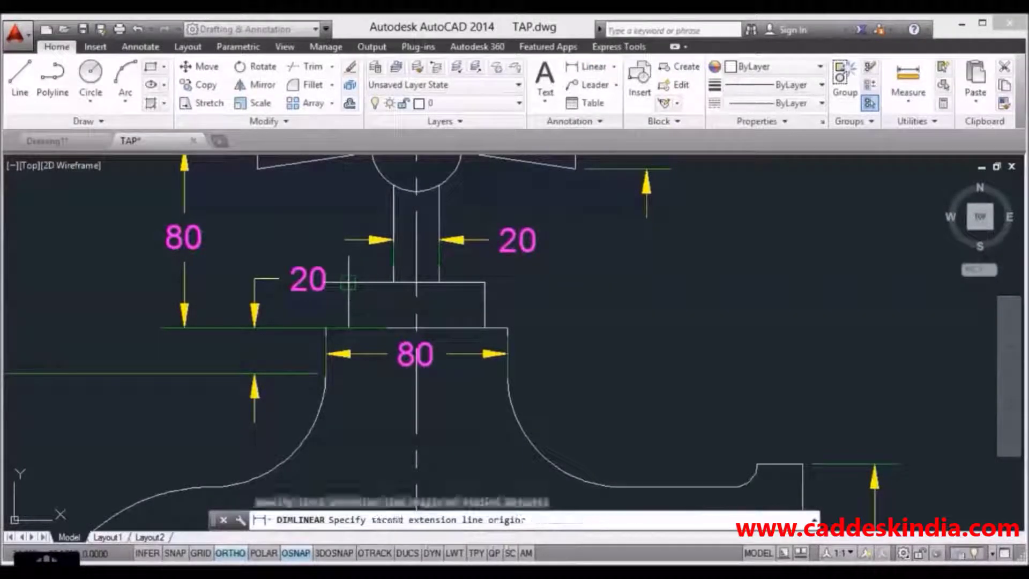
click(484, 282)
click(520, 308)
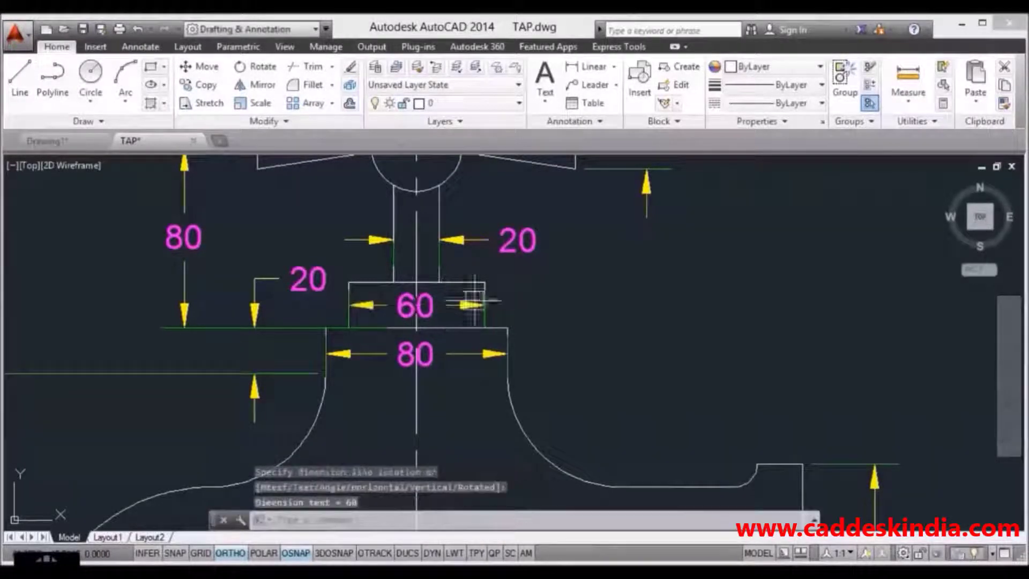
- Add a vertical linear dimension from the neck's upper right corner to the pipe's horizontal centerline, placed to the right of the neck
scroll(521, 309, down, 2)
scroll(521, 310, down, 5)
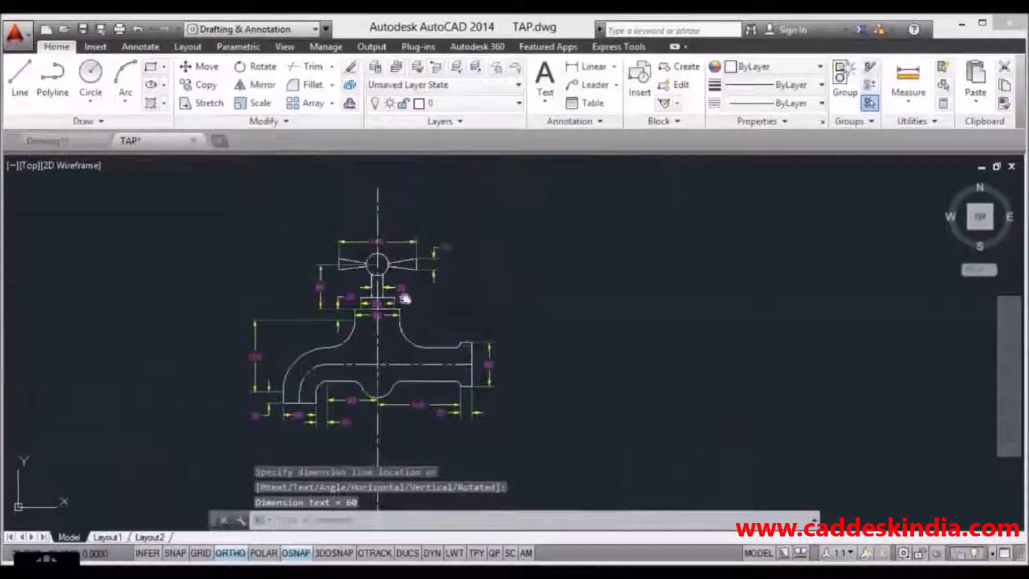
scroll(397, 309, up, 3)
mouse_move(390, 310)
middle_down()
mouse_move(429, 352)
mouse_move(469, 325)
middle_up()
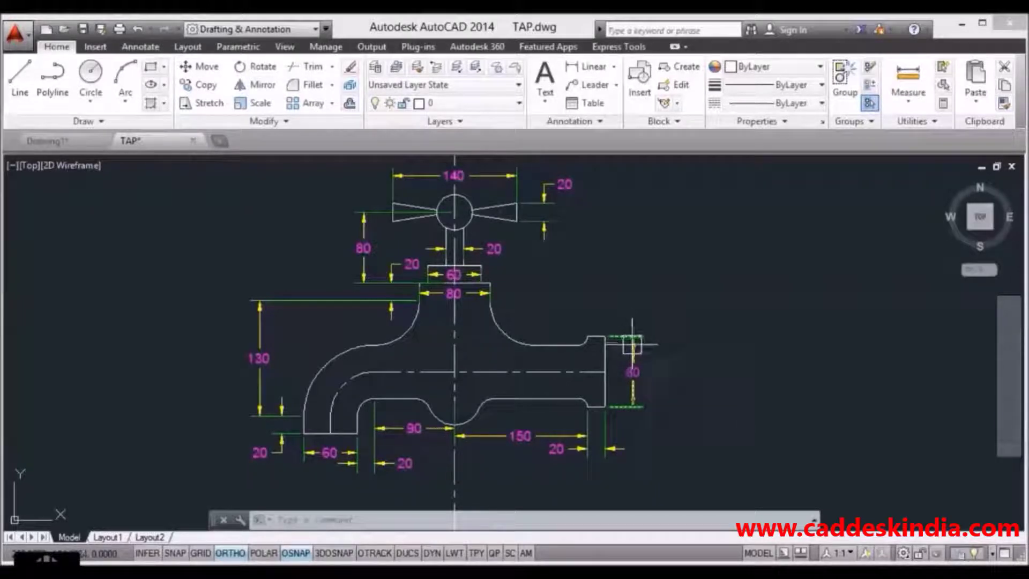
click(588, 67)
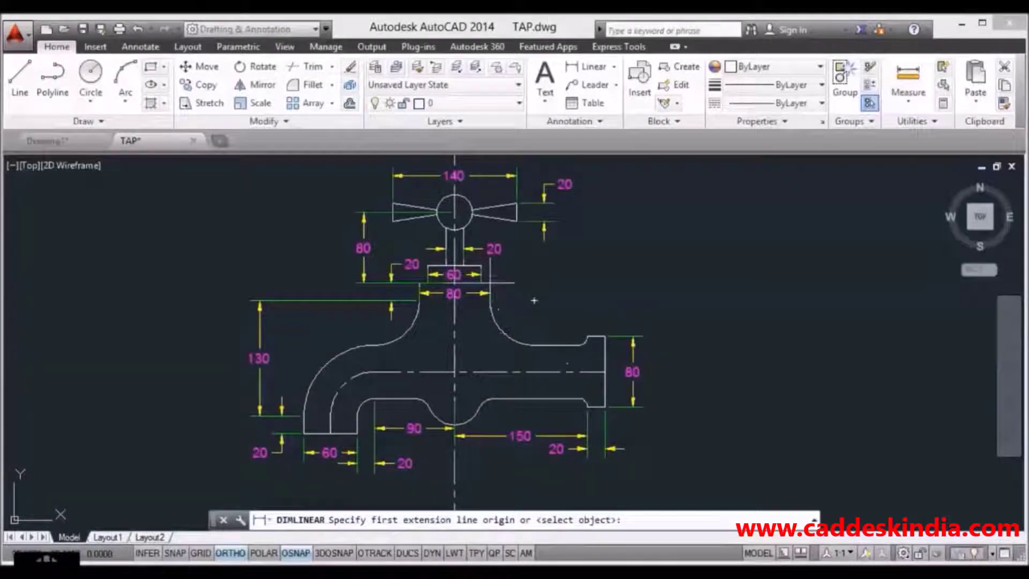
click(489, 284)
click(527, 343)
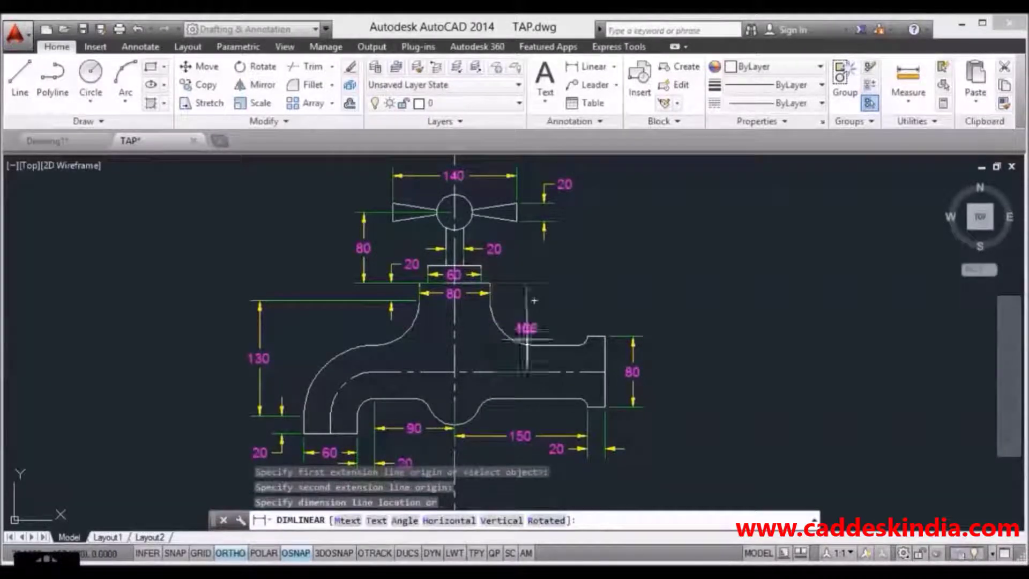
click(550, 327)
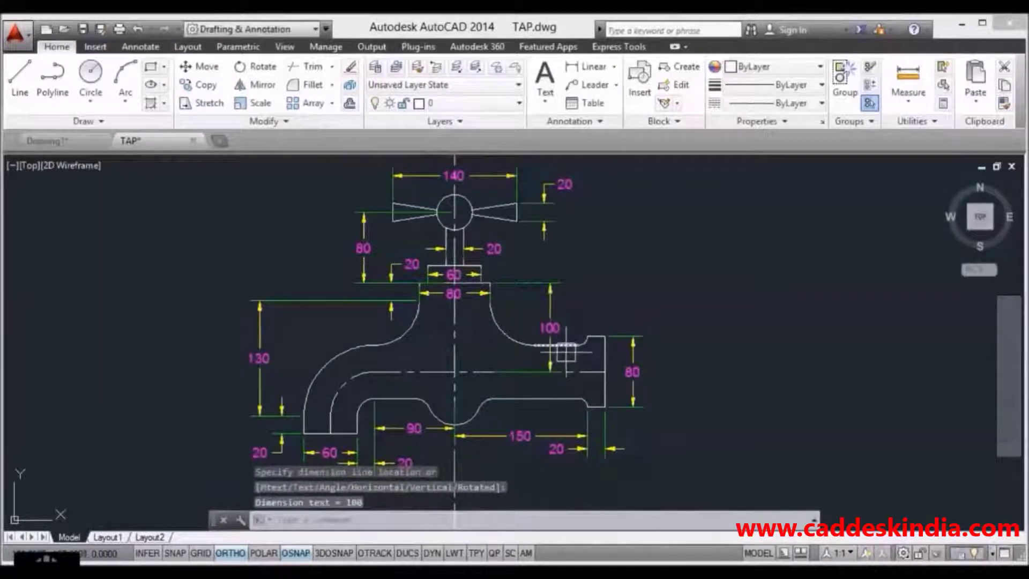
- Add a vertical linear dimension over the collar's height, from its upper right corner to the neck's upper right corner, placed to its right
middle_drag(552, 328, 544, 355)
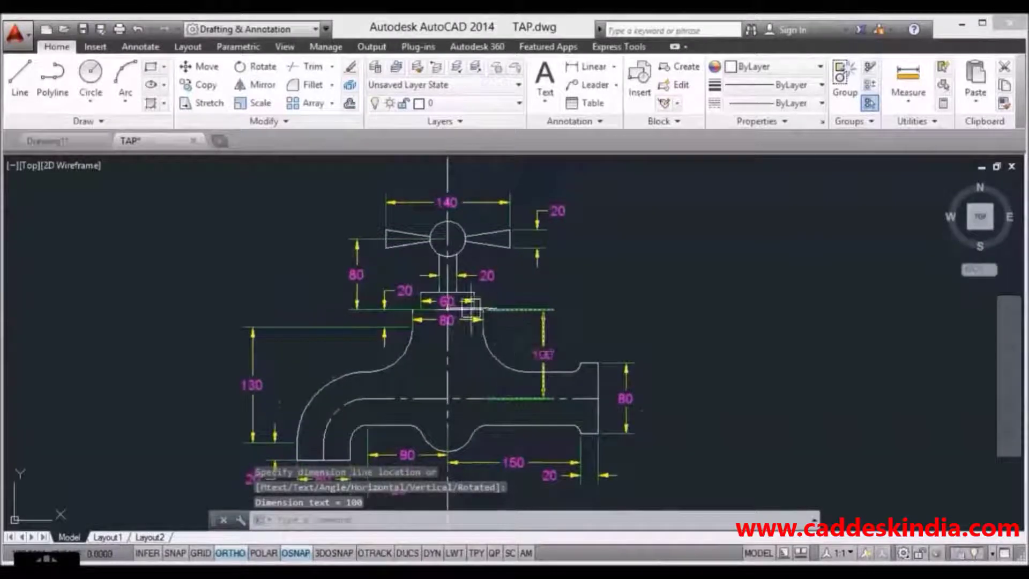
scroll(461, 308, up, 2)
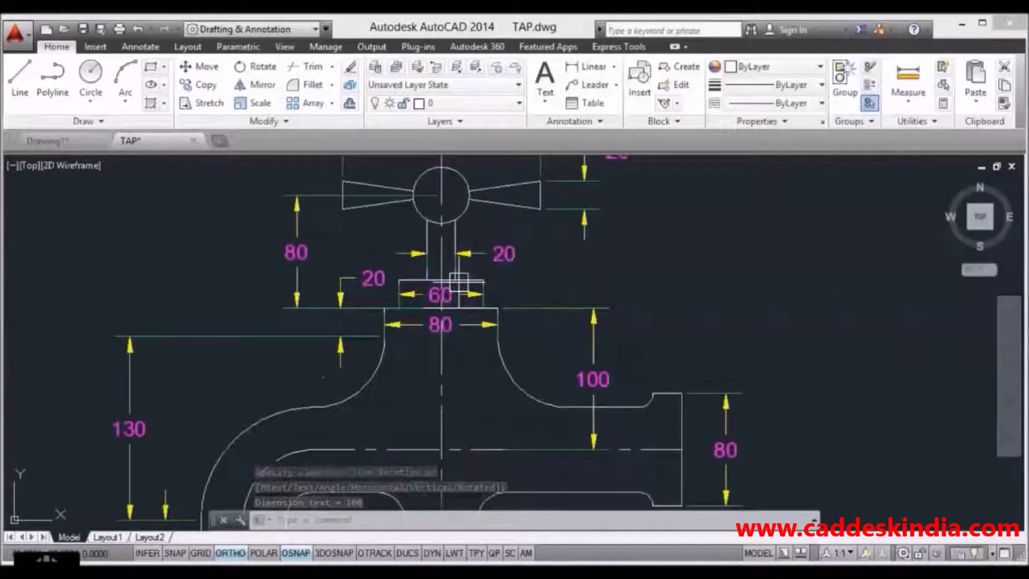
click(590, 66)
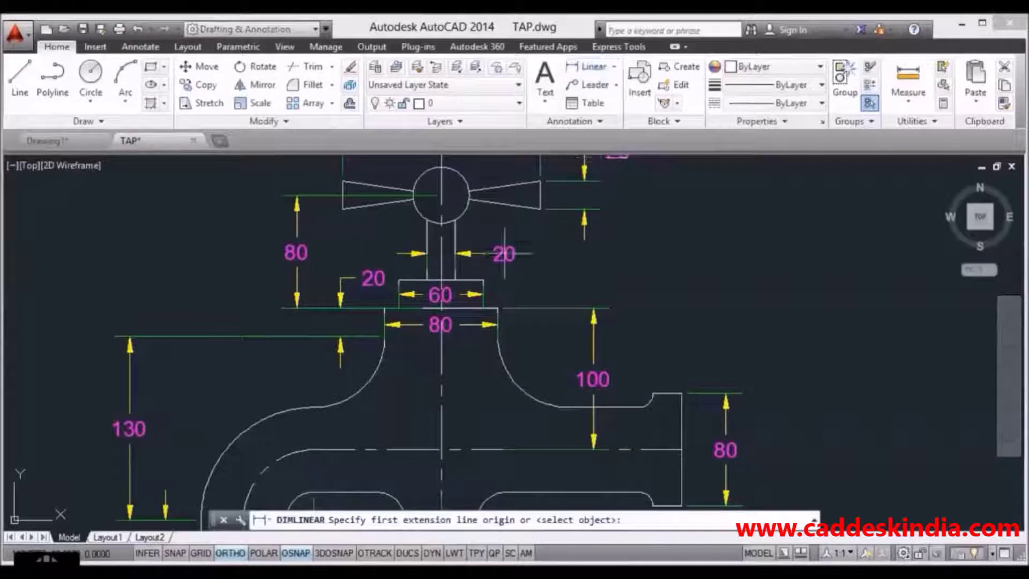
scroll(481, 267, up, 4)
click(485, 296)
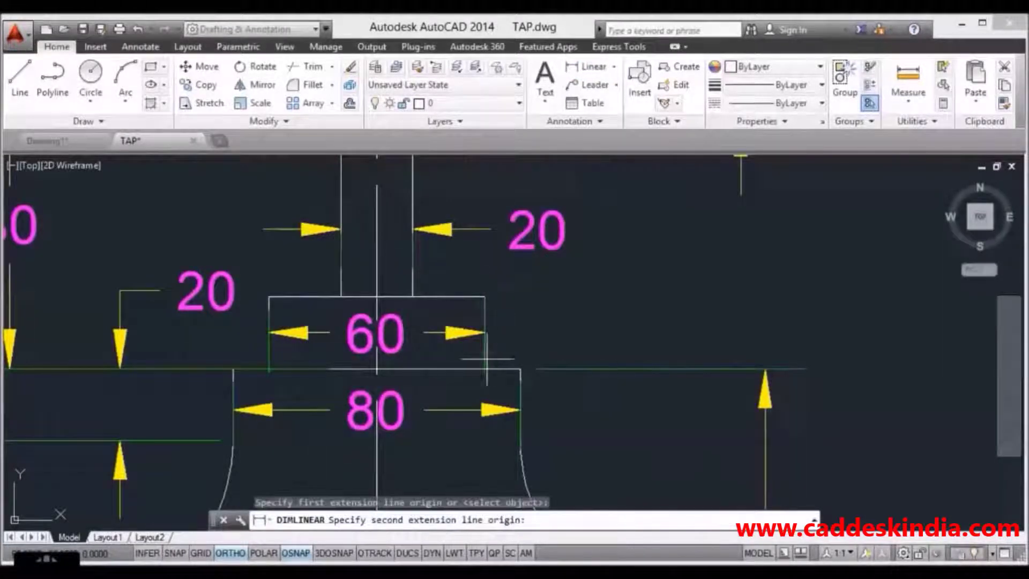
click(519, 368)
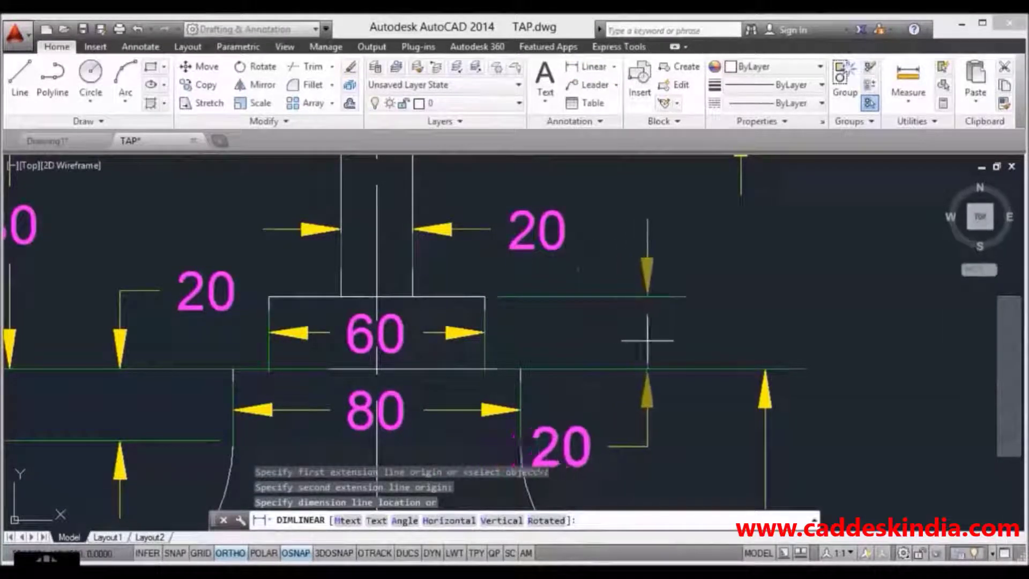
click(657, 375)
- Add a radius dimension to the outer arc of the left-hand elbow with the DRA command
scroll(611, 429, down, 4)
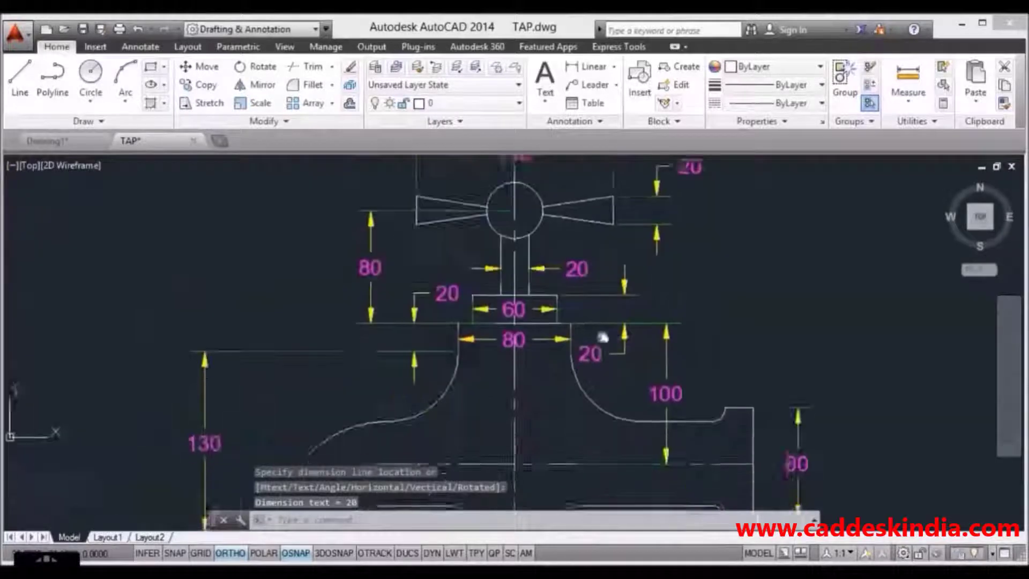
scroll(605, 333, down, 4)
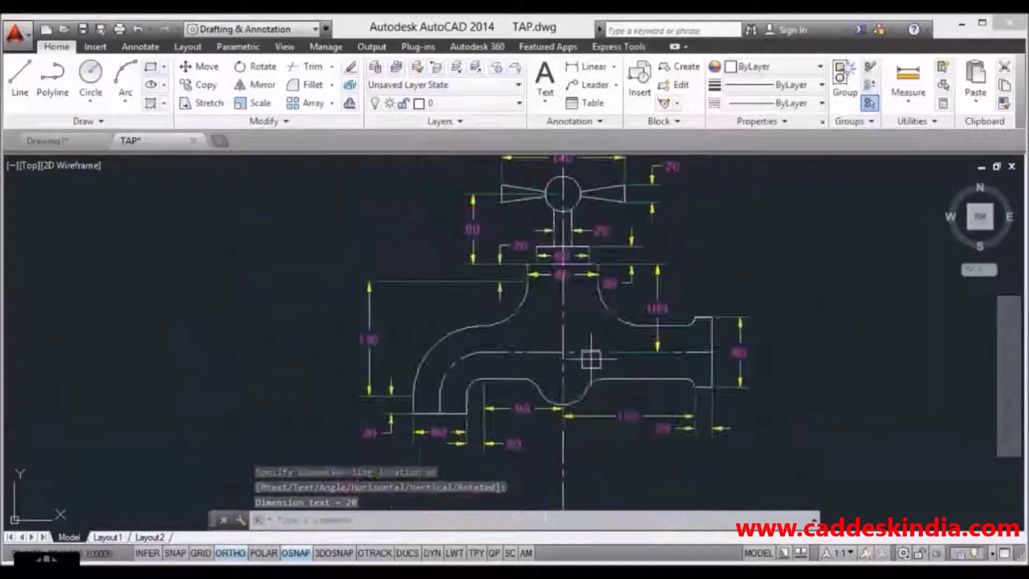
middle_drag(585, 355, 507, 383)
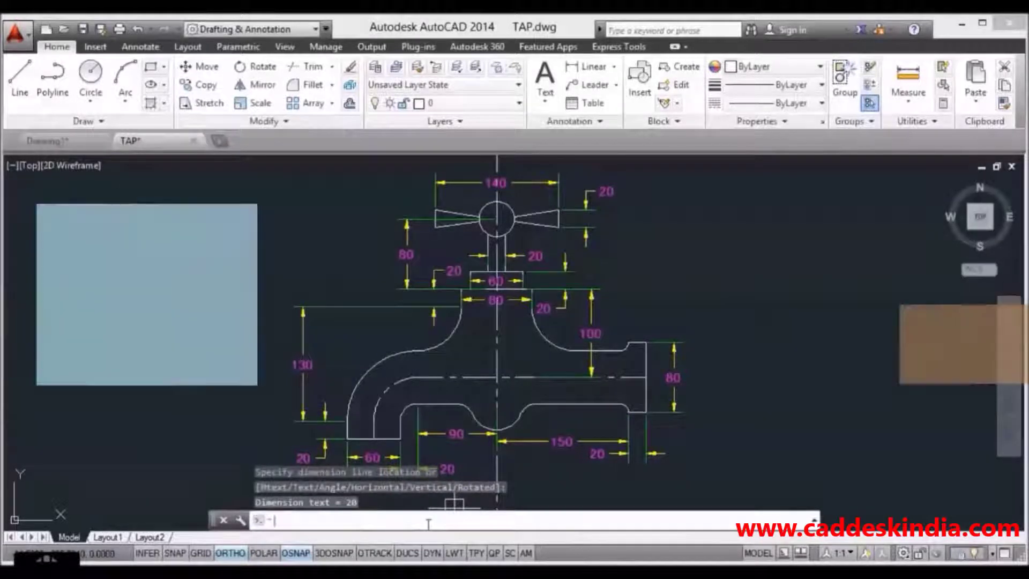
text(DRA)
key(Return)
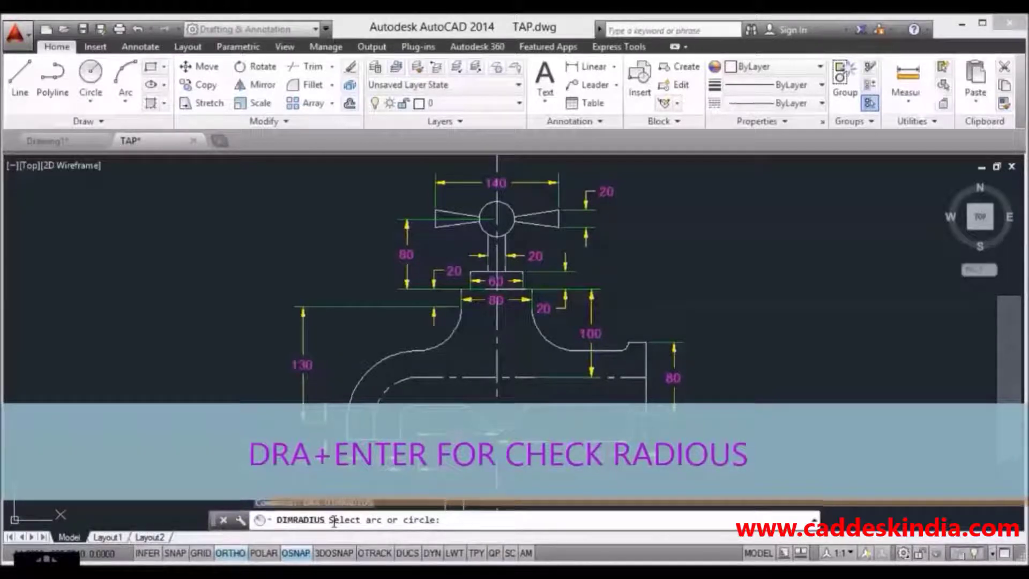
click(366, 367)
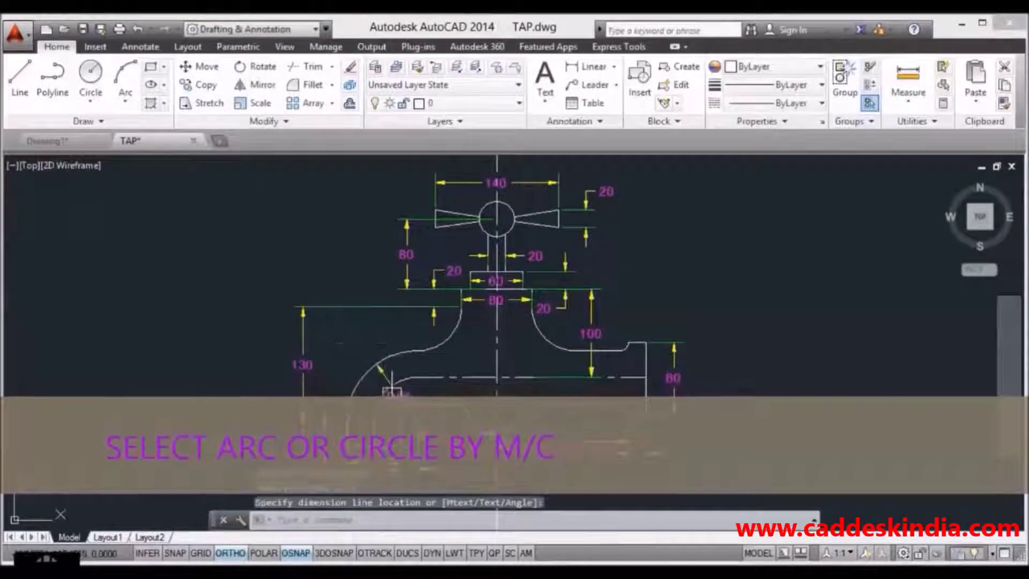
- Move the outer elbow arc's radius dimension text outside the elbow to its upper left, with Ortho turned off
scroll(396, 402, up, 2)
click(412, 402)
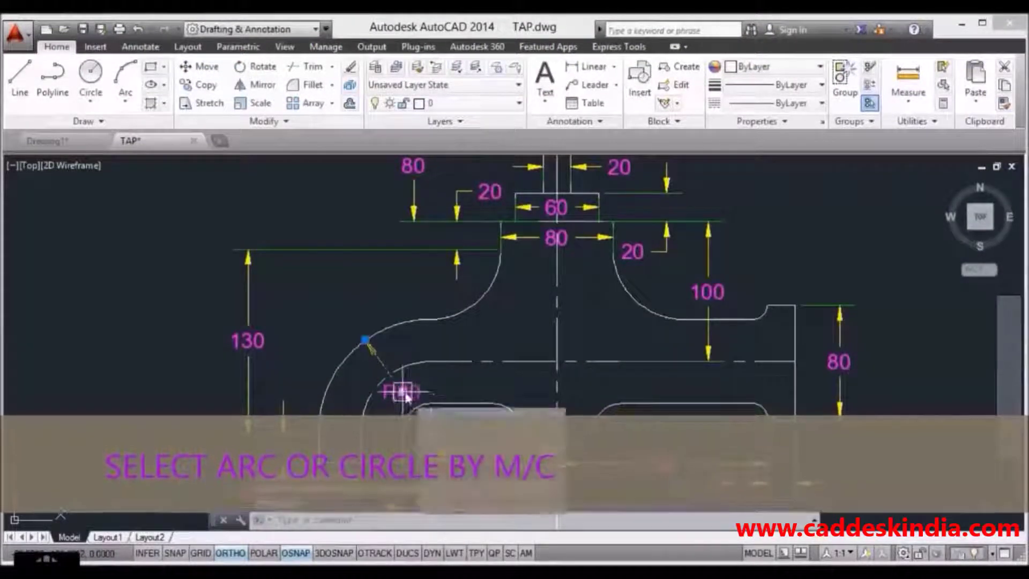
click(402, 392)
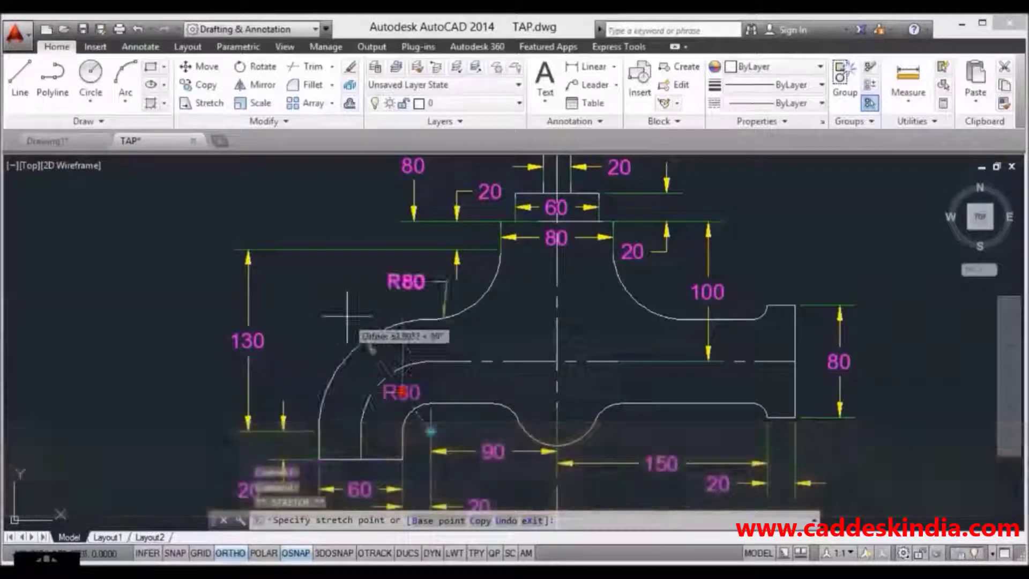
click(309, 318)
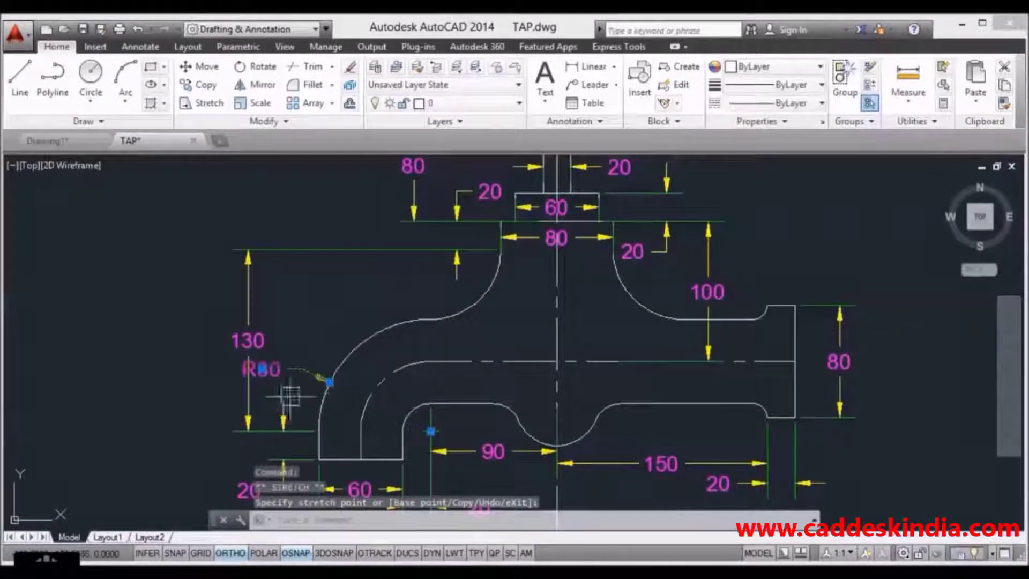
key(Escape)
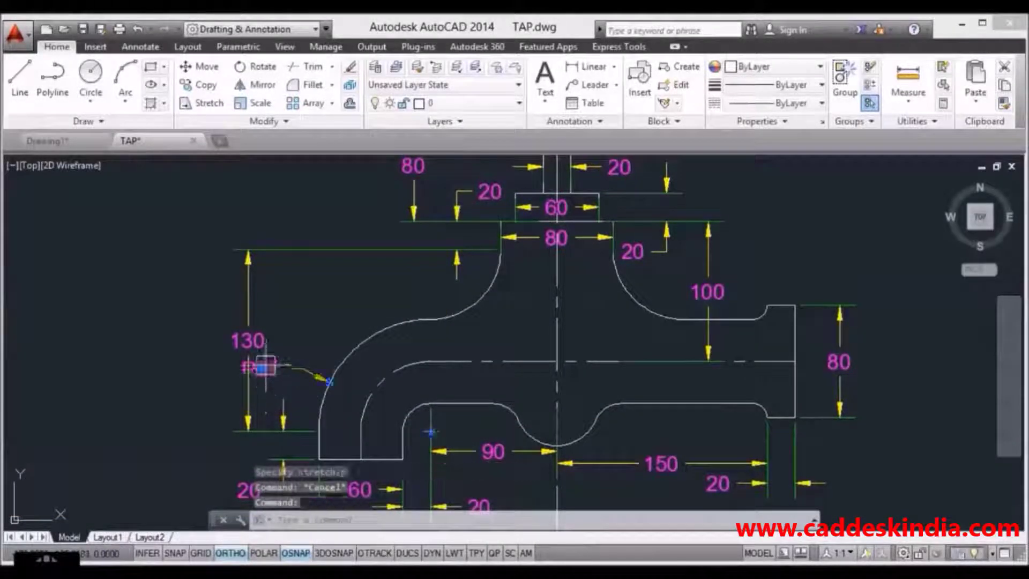
click(261, 368)
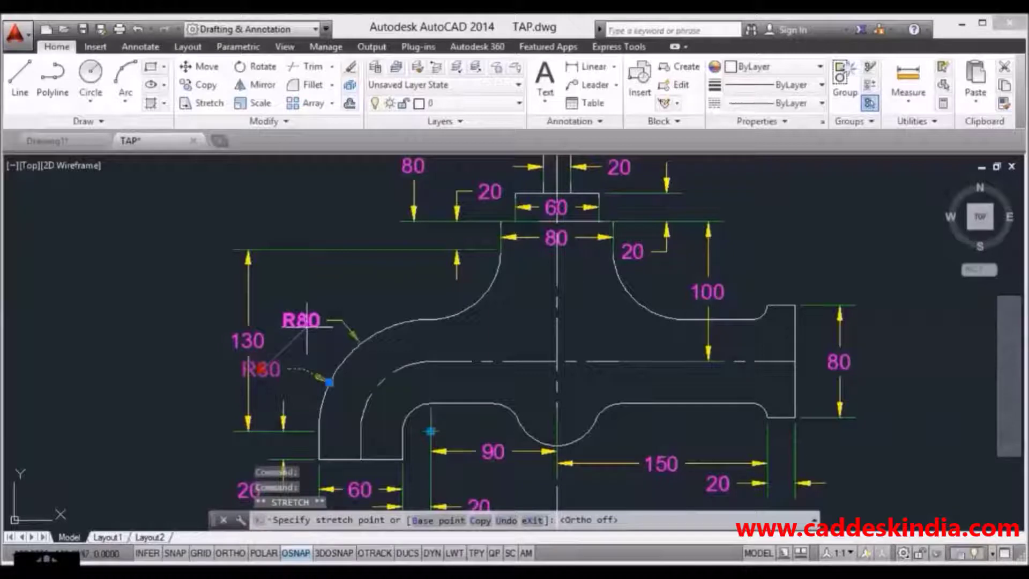
key(Escape)
key(Escape)
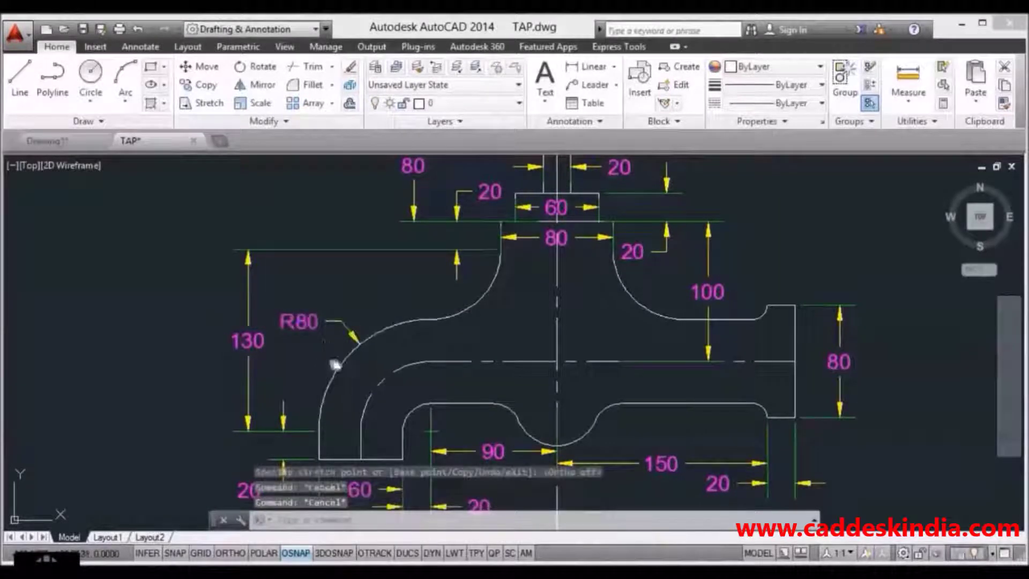
- Add a radius dimension to the left-hand arc joining the neck and the elbow, placed to the arc's upper left
middle_drag(338, 358, 282, 373)
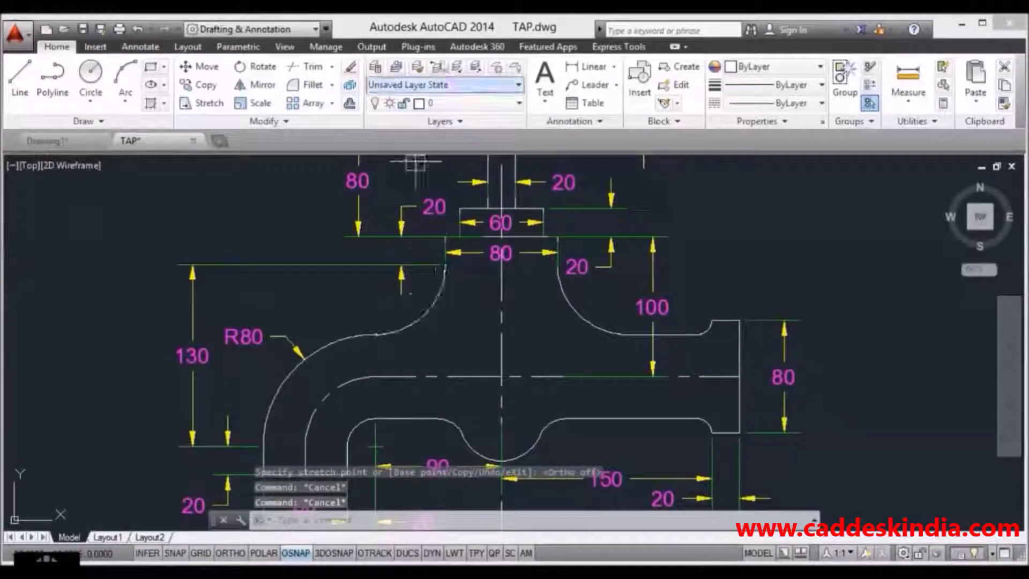
text(DRA)
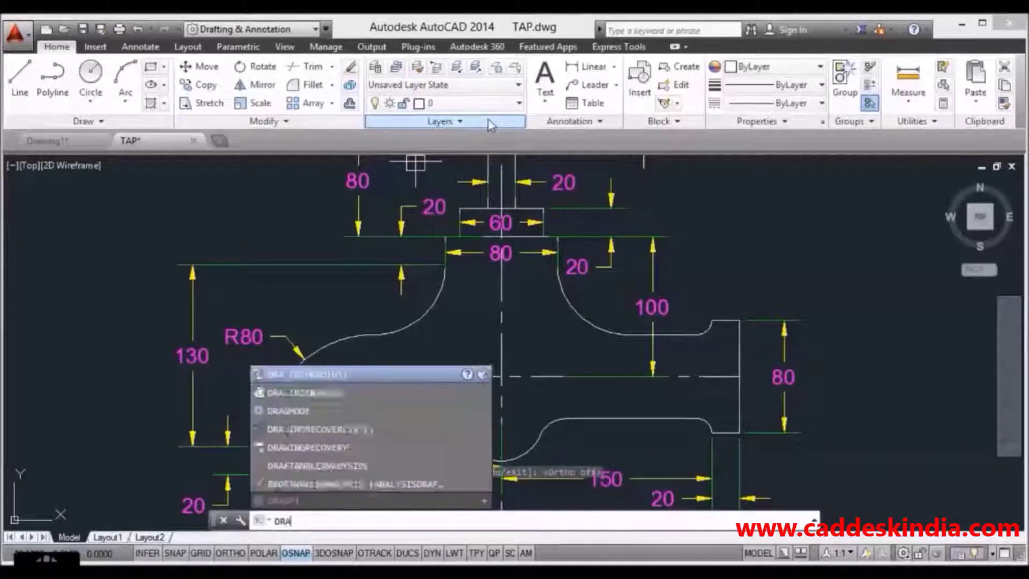
key(Return)
click(431, 311)
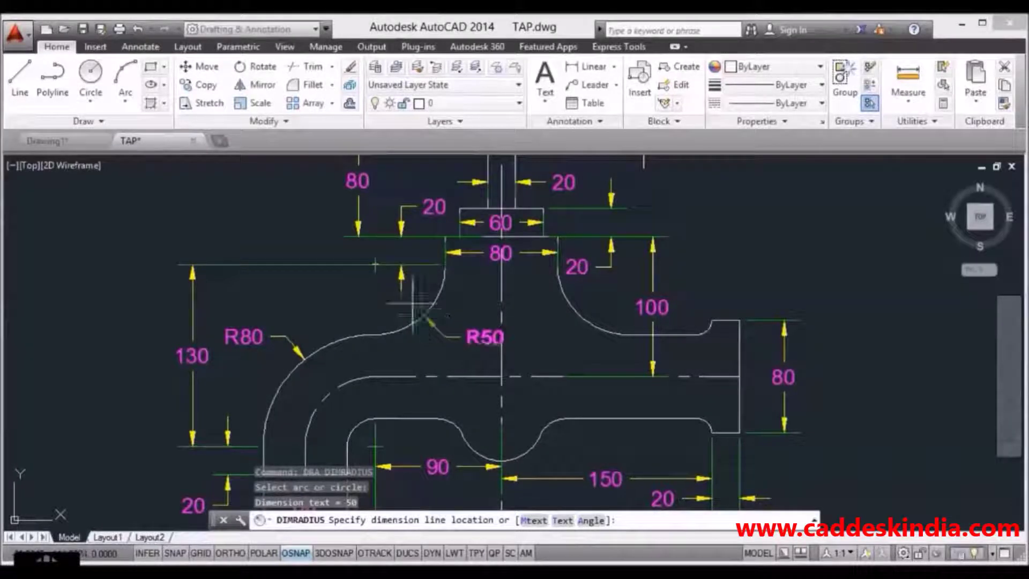
click(390, 292)
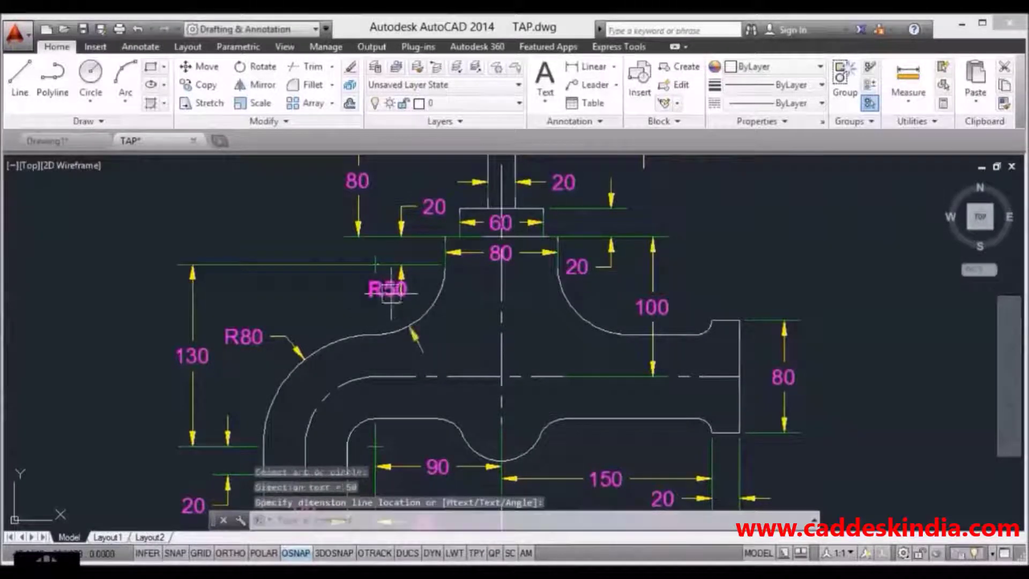
- Move the text of the radius dimension on the left-hand neck-to-elbow arc so it sits just above the arc
click(383, 290)
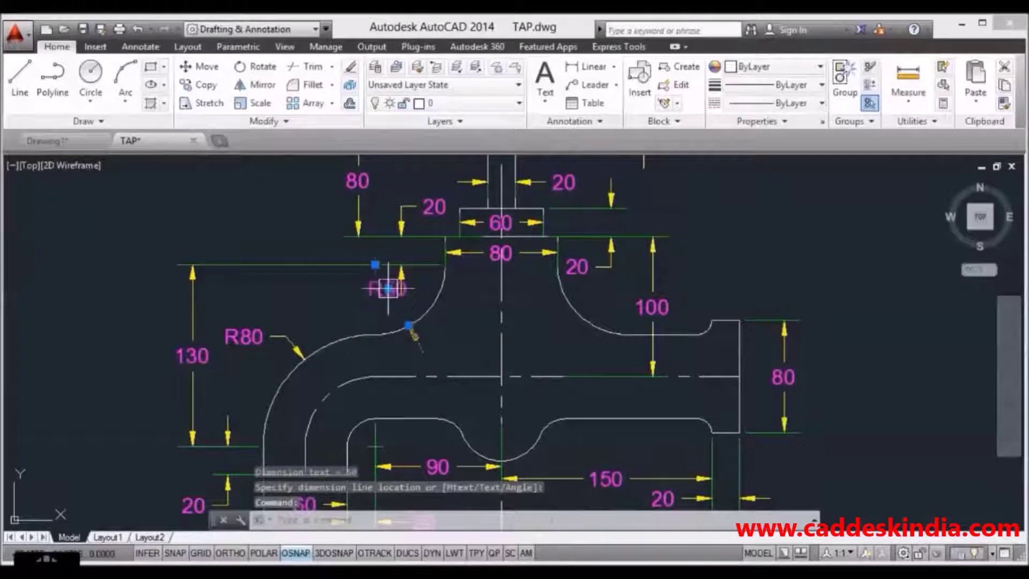
click(387, 289)
click(391, 312)
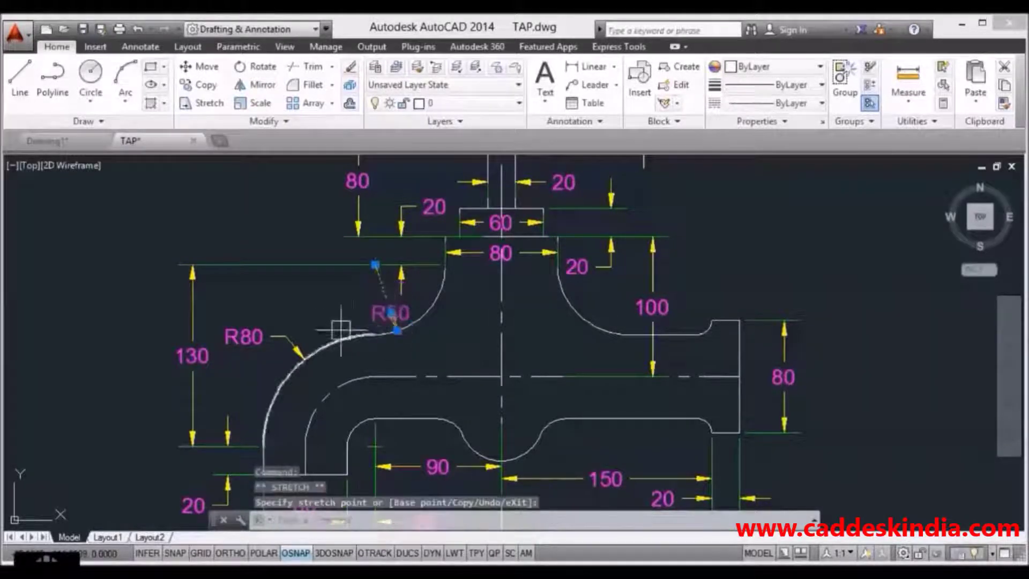
key(Escape)
key(Escape)
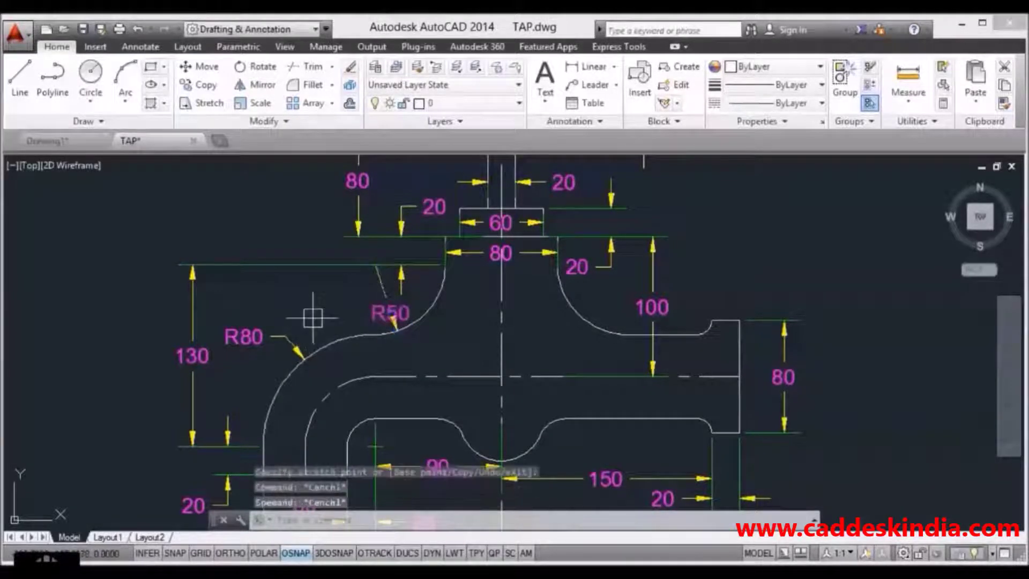
click(389, 313)
click(390, 313)
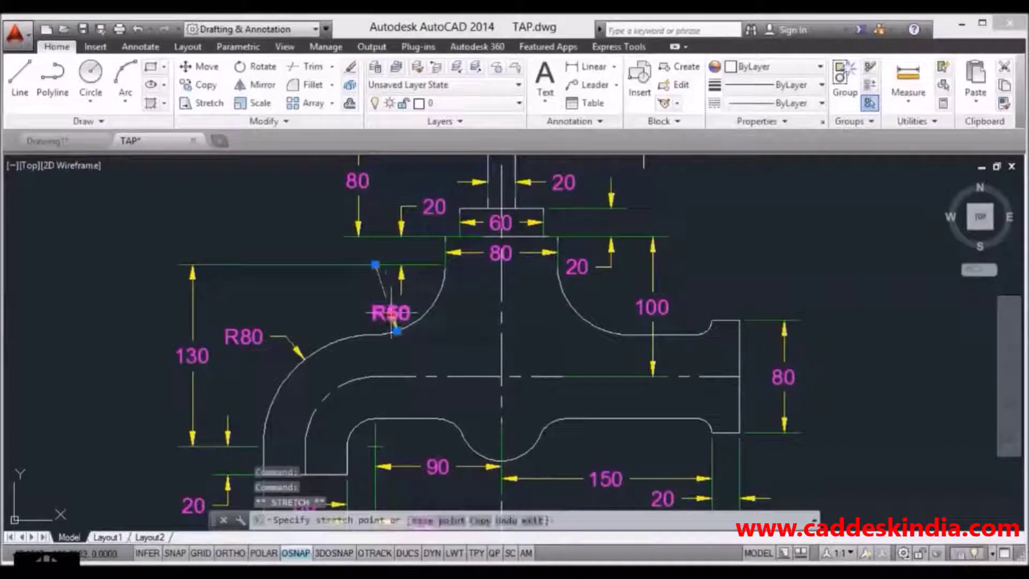
click(395, 314)
key(Escape)
key(Escape)
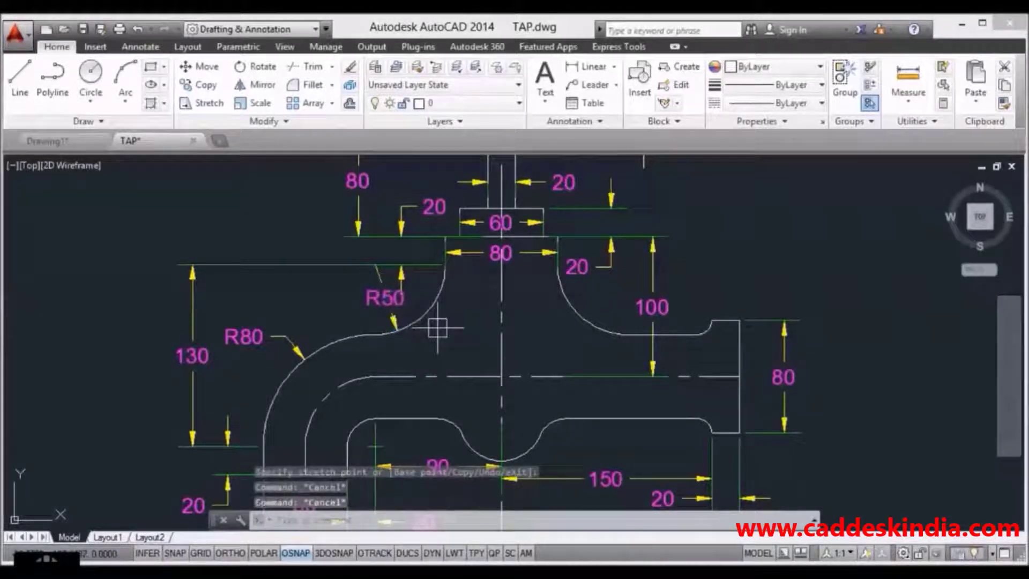
- Add a radius dimension to the rounded bulge at the bottom of the tap body, placed to its lower right
mouse_move(403, 351)
middle_down()
mouse_move(304, 343)
mouse_move(258, 301)
middle_up()
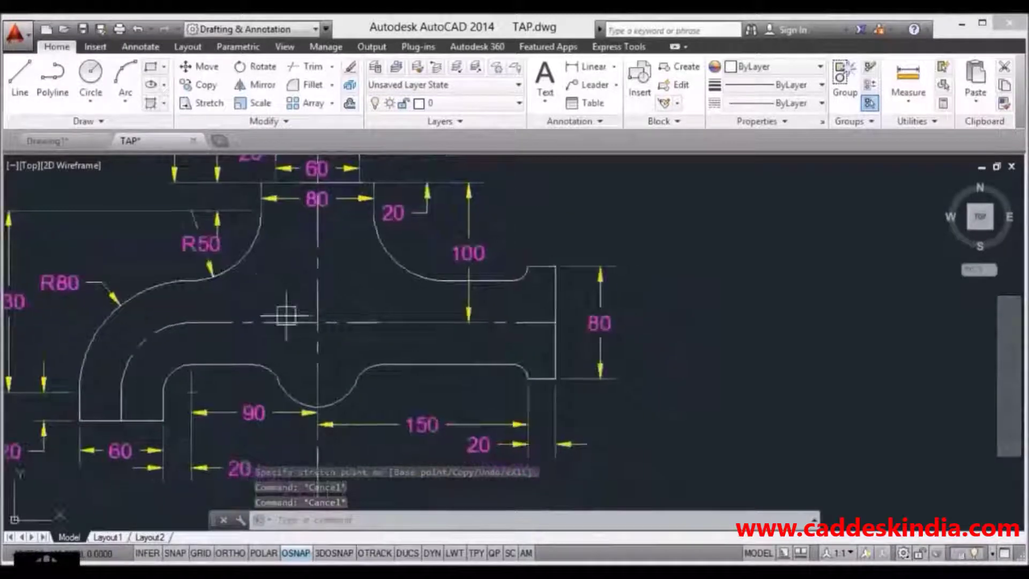
middle_drag(319, 341, 308, 299)
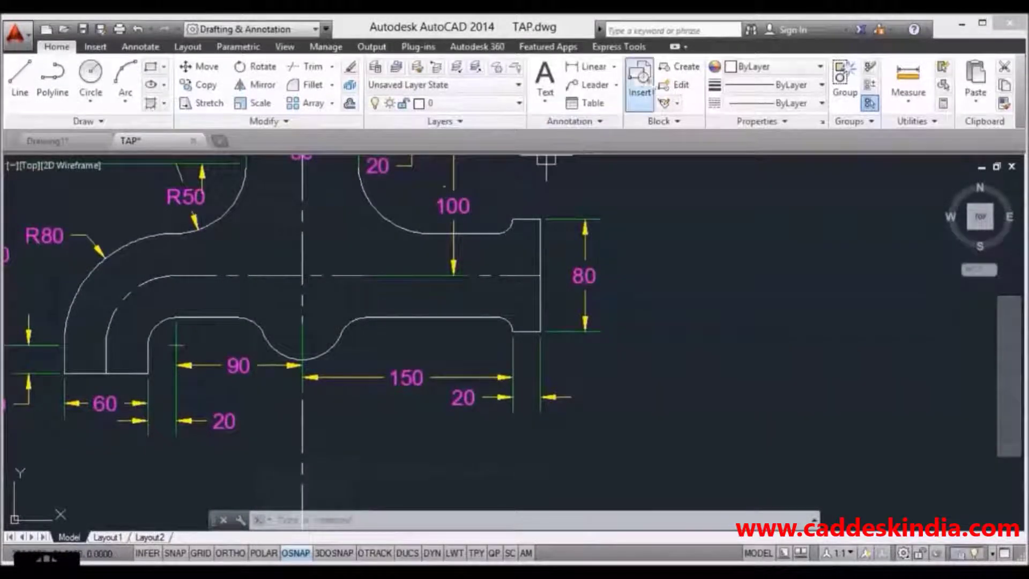
click(614, 66)
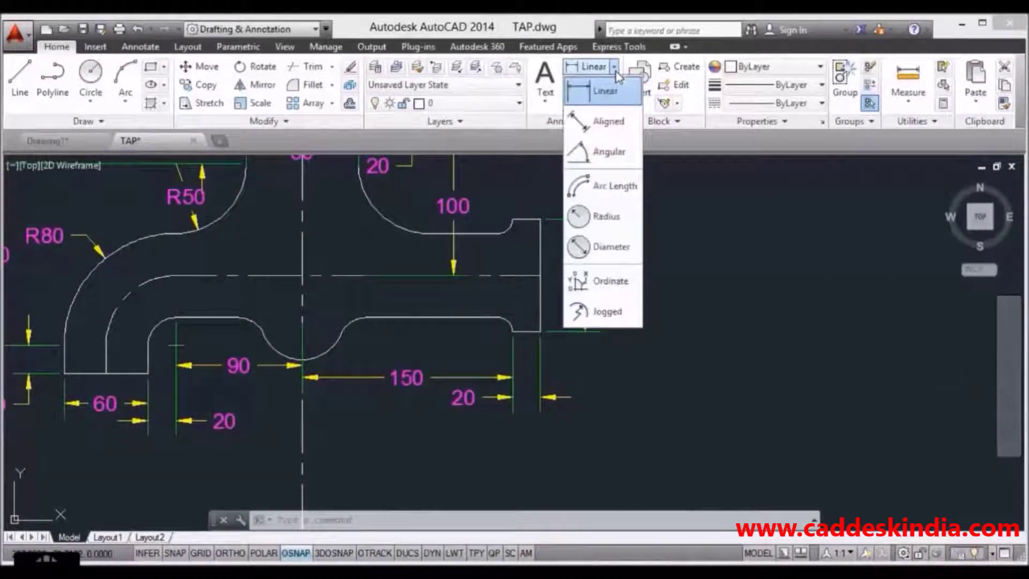
click(582, 221)
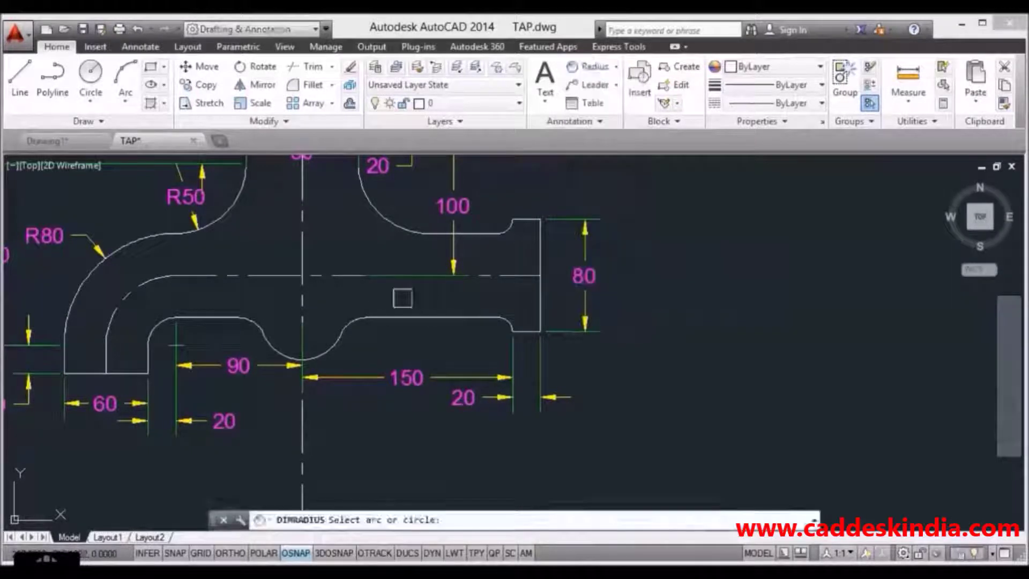
click(318, 351)
click(333, 423)
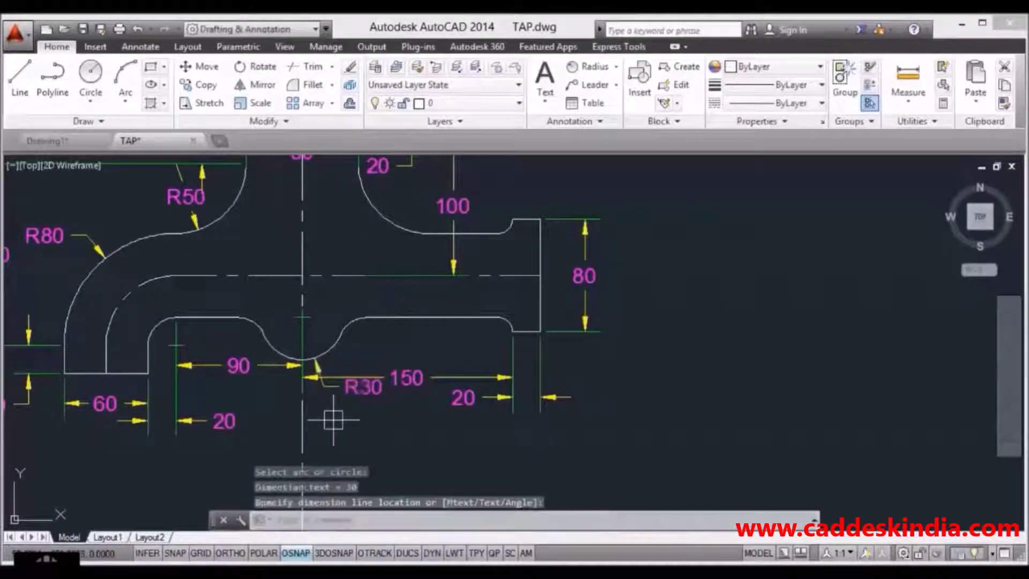
- Move the bulge's radius dimension text down, below the 150 dimension line
click(365, 385)
click(364, 385)
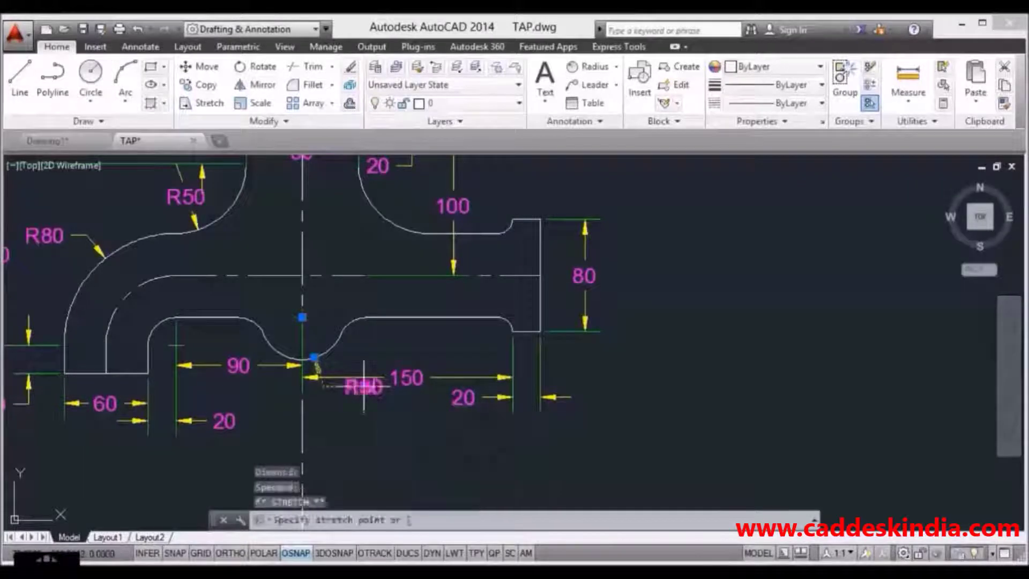
key(Escape)
key(Escape)
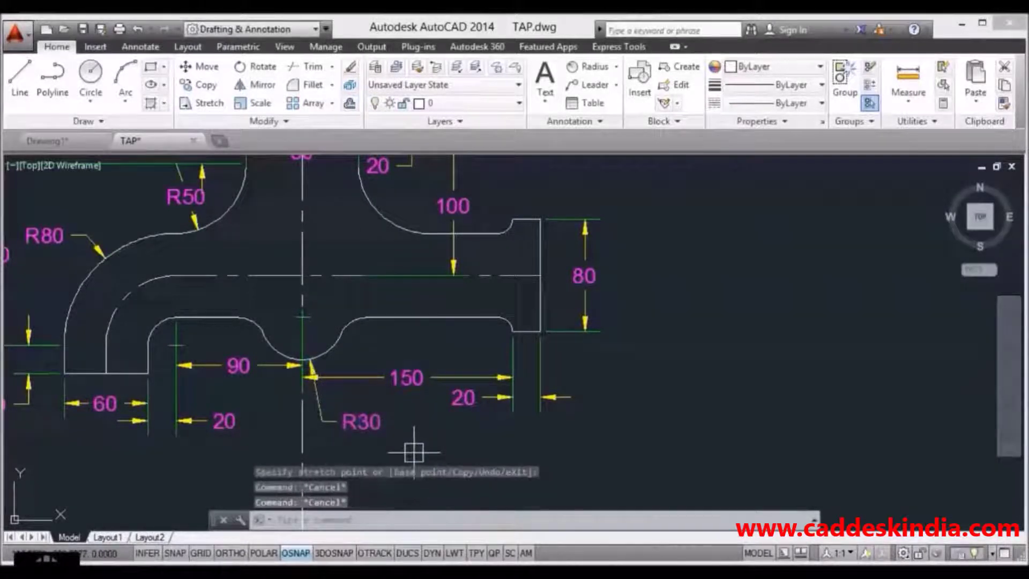
- Add a radius dimension to the small fillet arc joining the bulge to the right-hand pipe's lower edge
click(606, 66)
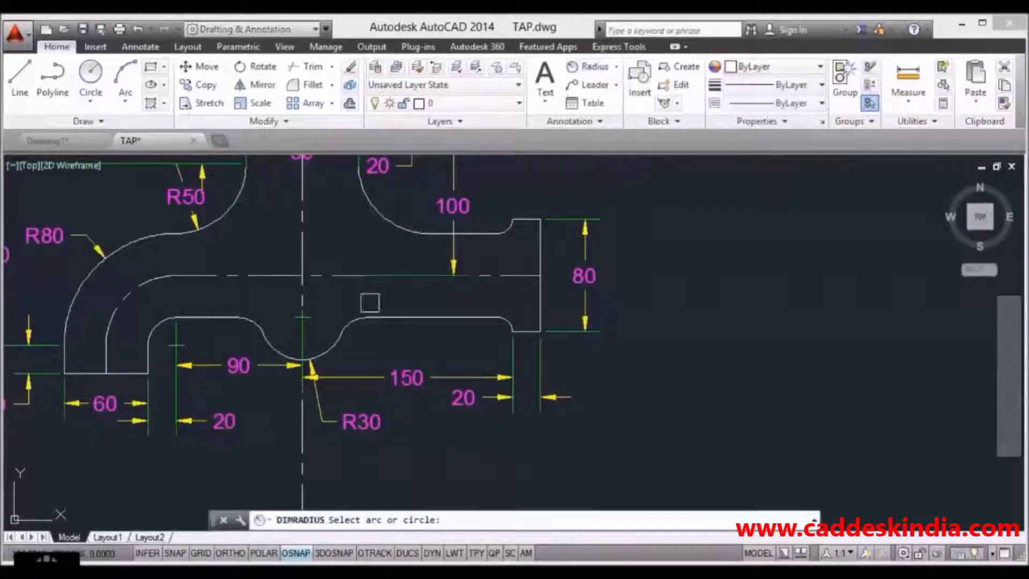
click(350, 327)
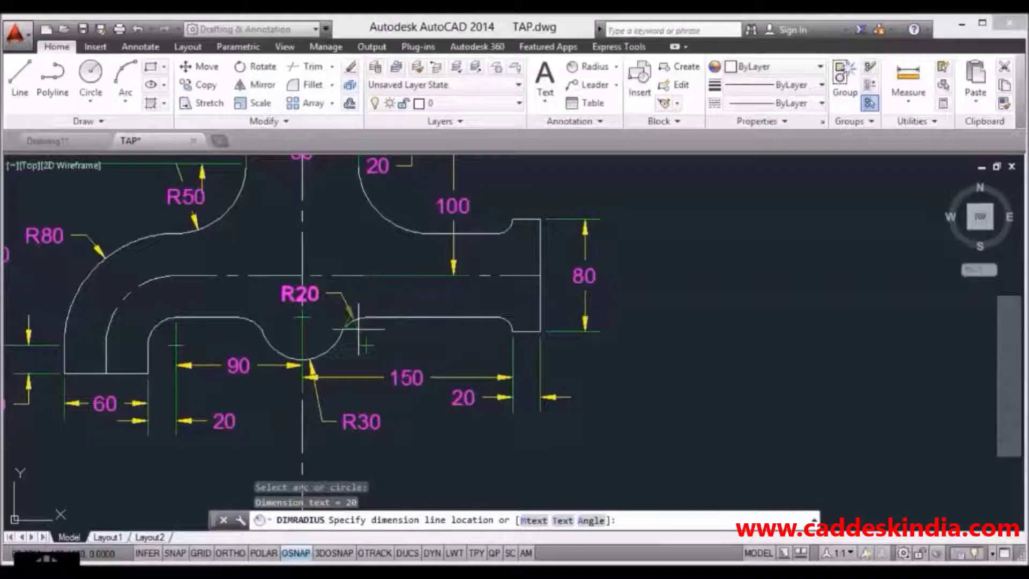
click(356, 328)
- Move the small fillet arc's radius dimension text below the right-hand pipe's lower edge, above the 150 dimension
click(283, 295)
click(316, 296)
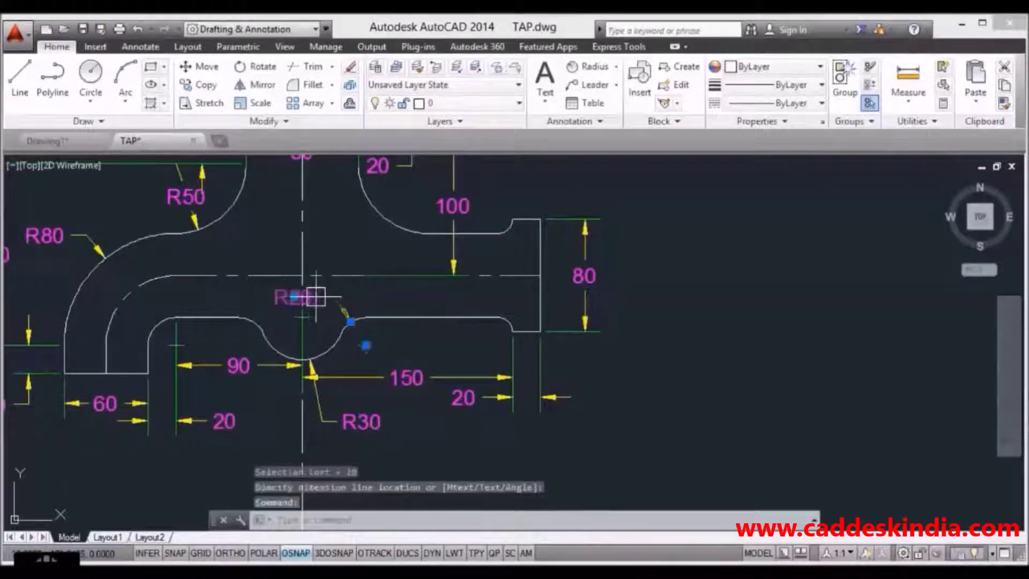
click(294, 297)
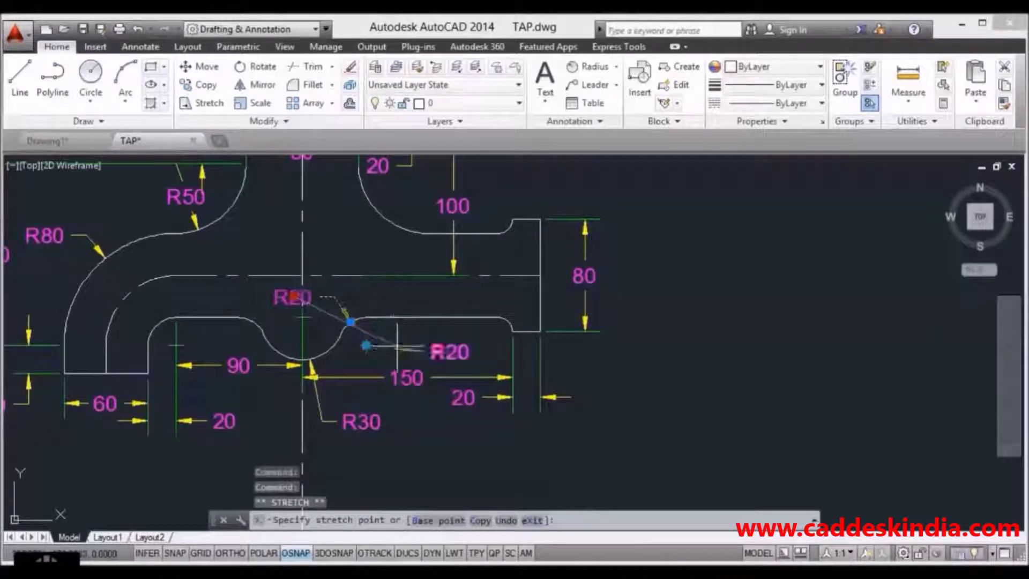
click(423, 351)
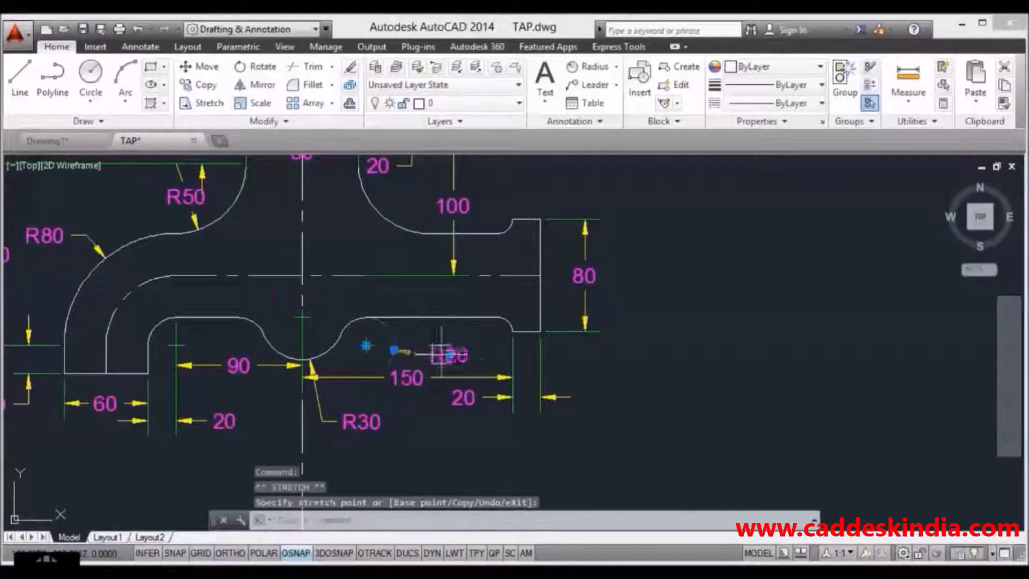
click(394, 351)
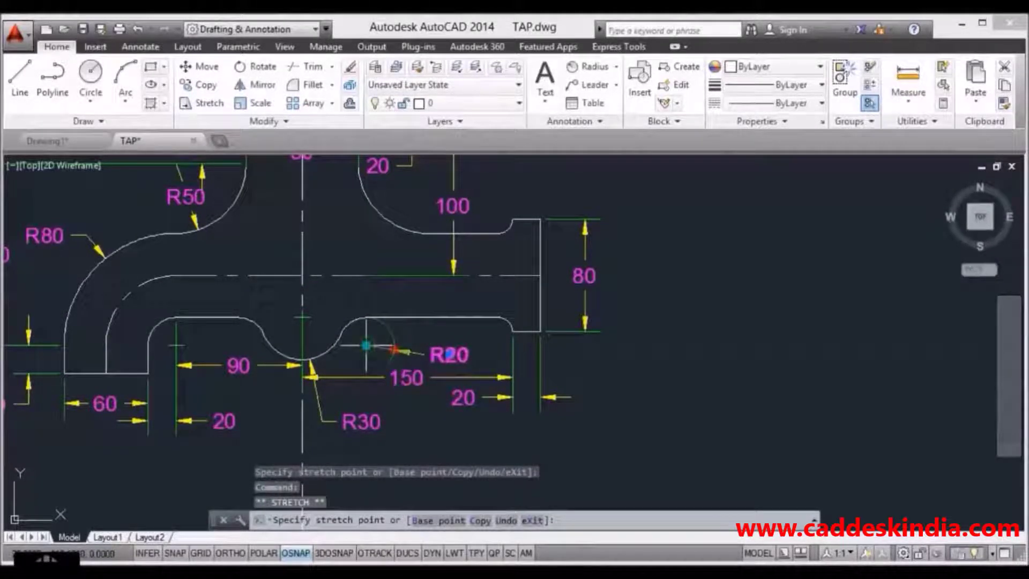
key(Escape)
key(Escape)
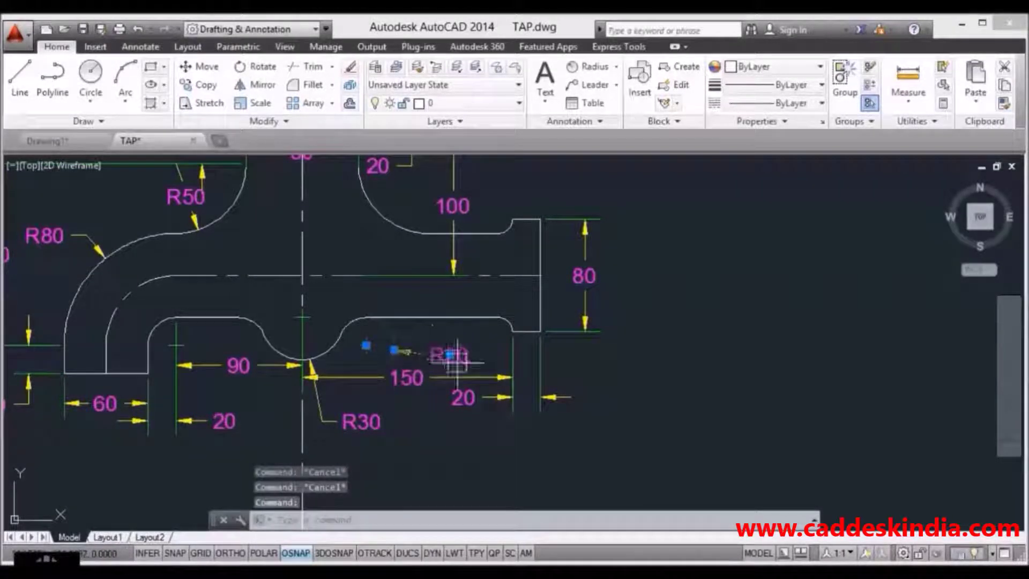
key(Escape)
key(Escape)
- Add a diameter dimension to the handle's central circle, placed to its lower right
mouse_move(464, 381)
middle_down()
mouse_move(409, 370)
mouse_move(390, 395)
mouse_move(298, 355)
mouse_move(429, 462)
middle_up()
mouse_move(379, 250)
middle_down()
mouse_move(402, 292)
mouse_move(441, 440)
middle_up()
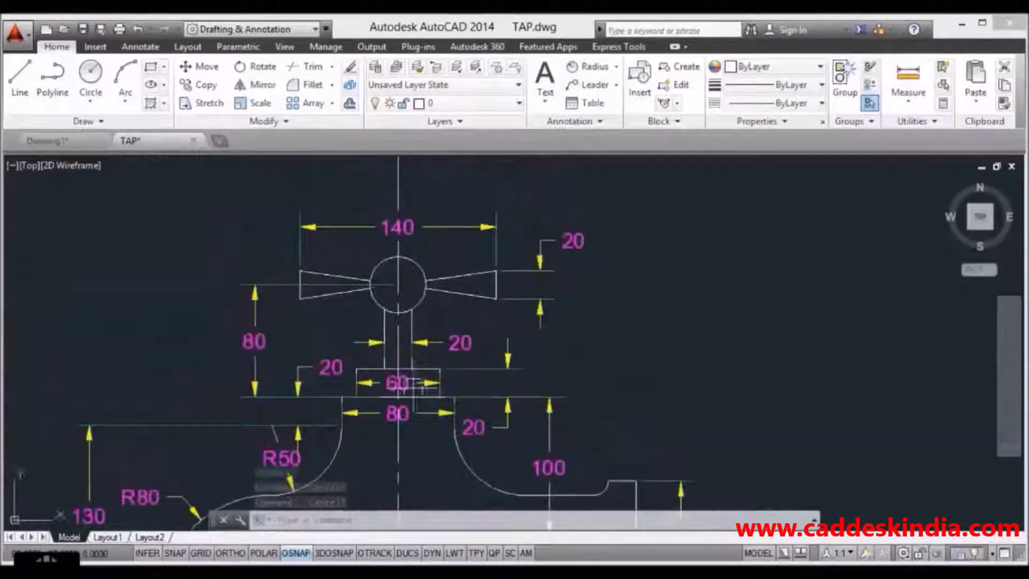
click(617, 67)
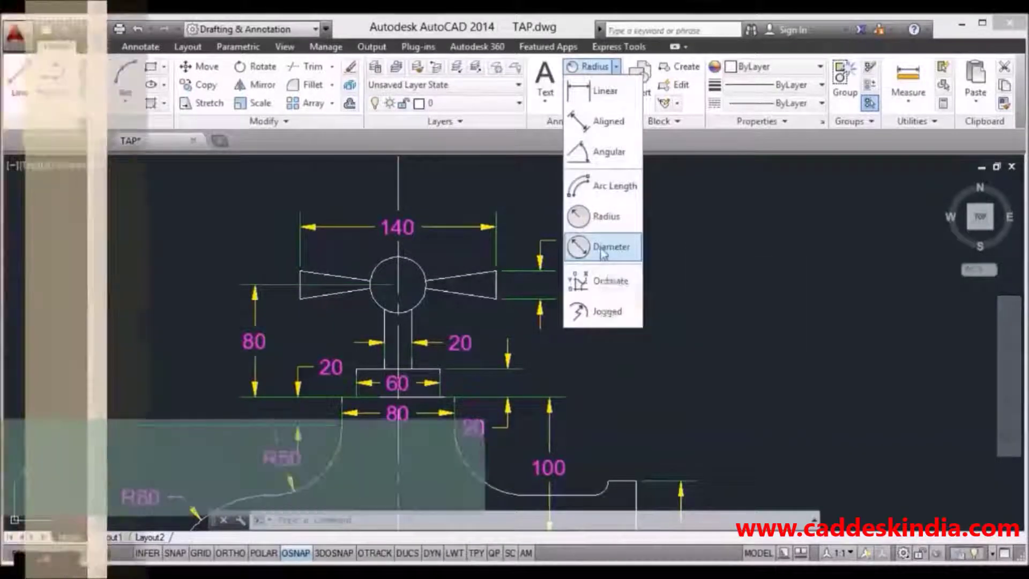
click(604, 248)
click(418, 265)
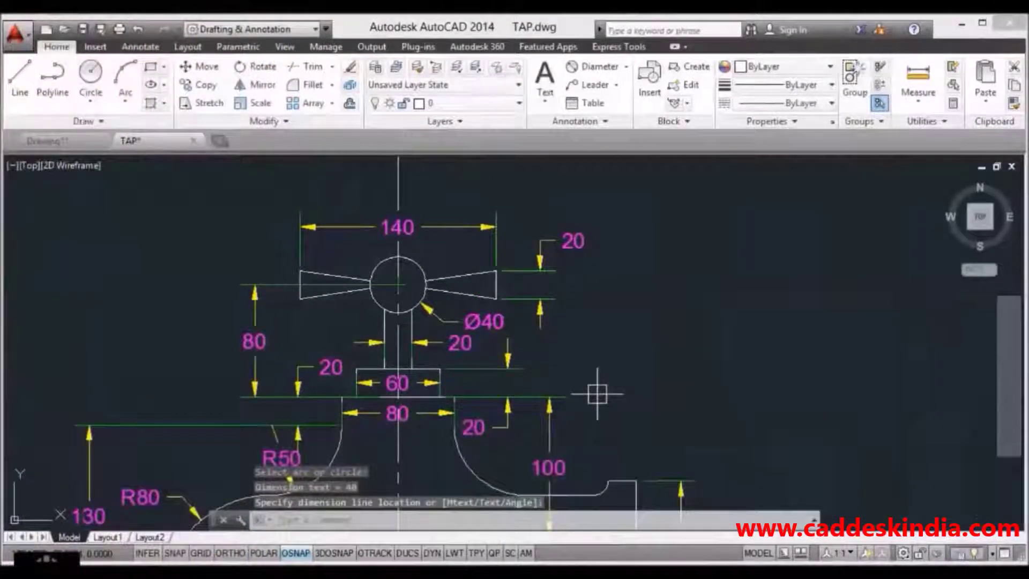
key(Escape)
- Add an angular dimension between the two sloping edges of the handle's left-hand wing, placed near its outer end
middle_drag(496, 338, 488, 313)
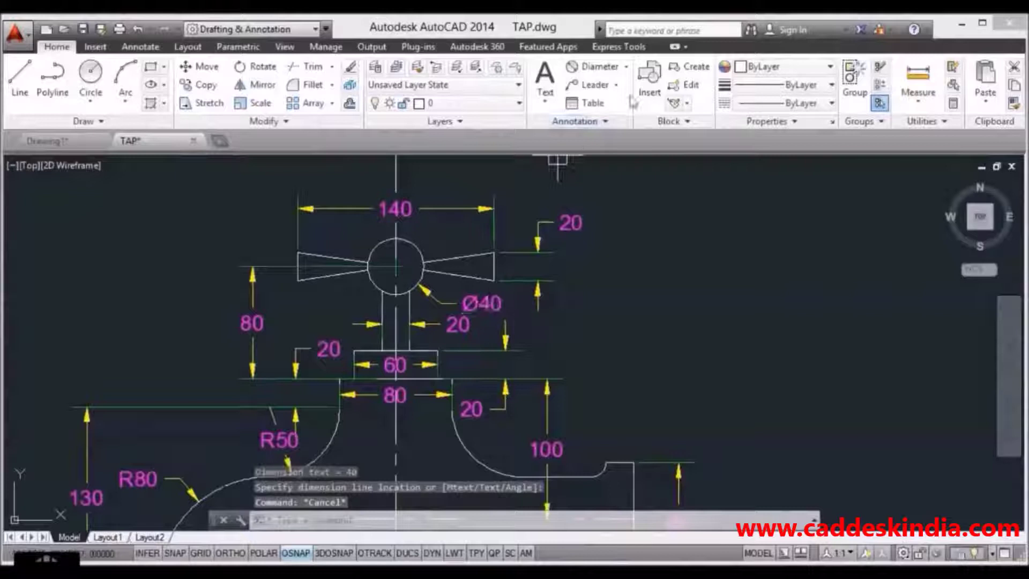
click(627, 67)
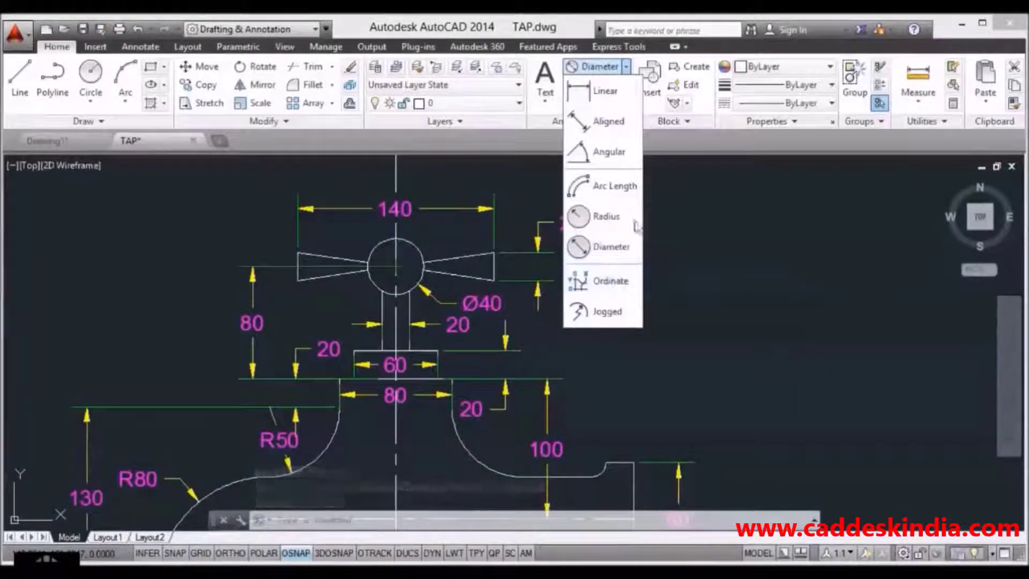
click(608, 152)
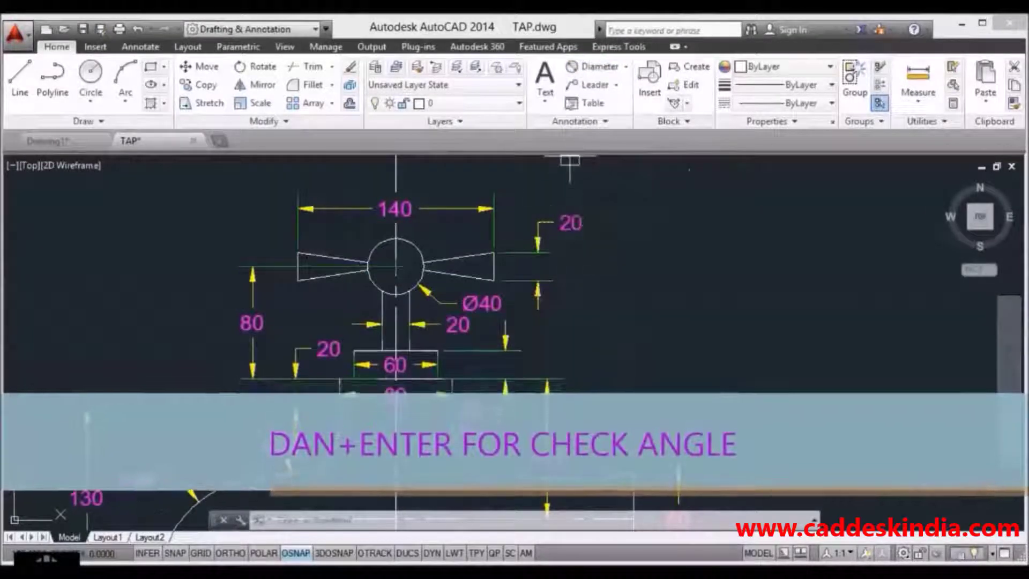
click(627, 67)
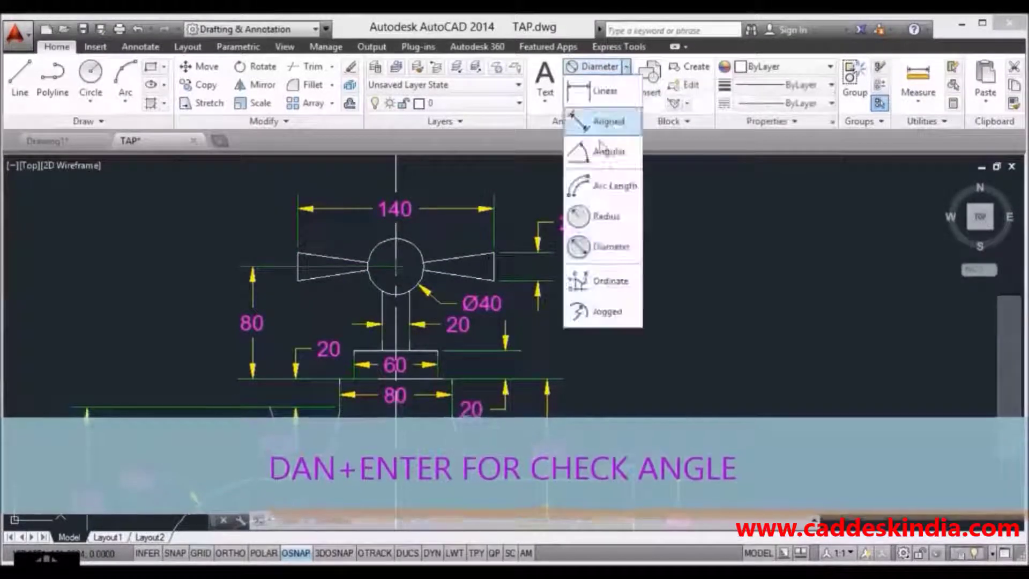
click(609, 151)
click(325, 284)
click(322, 256)
scroll(324, 256, up, 4)
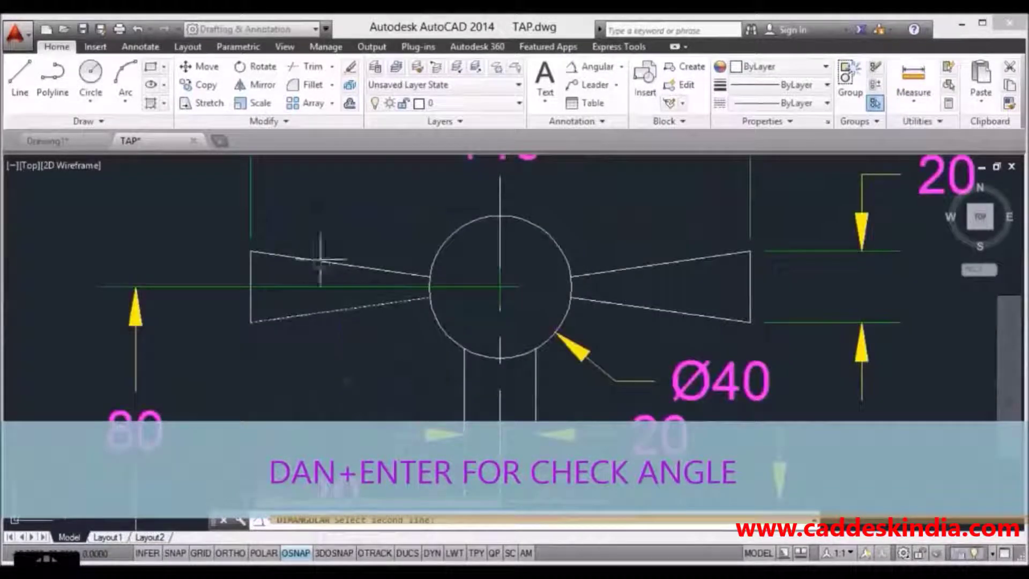
click(281, 288)
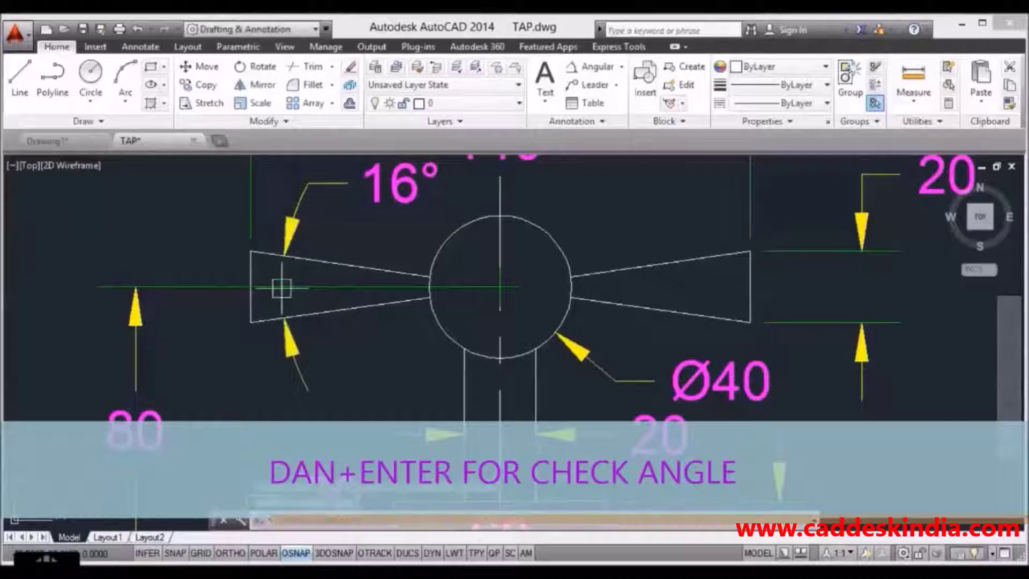
- Add an angular dimension between the two sloping edges of the handle's right-hand wing, placed close to the circle
scroll(386, 321, down, 5)
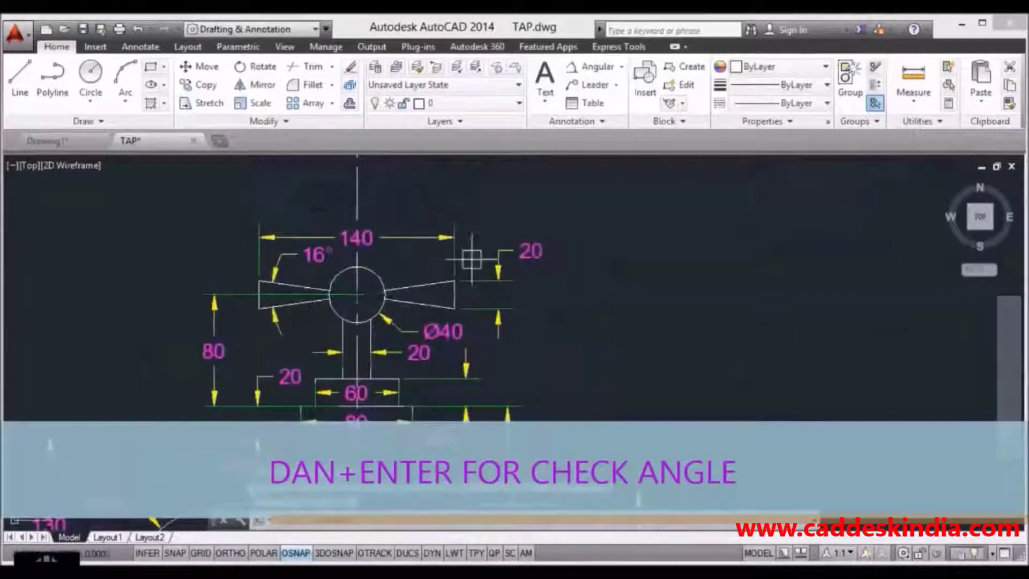
click(603, 75)
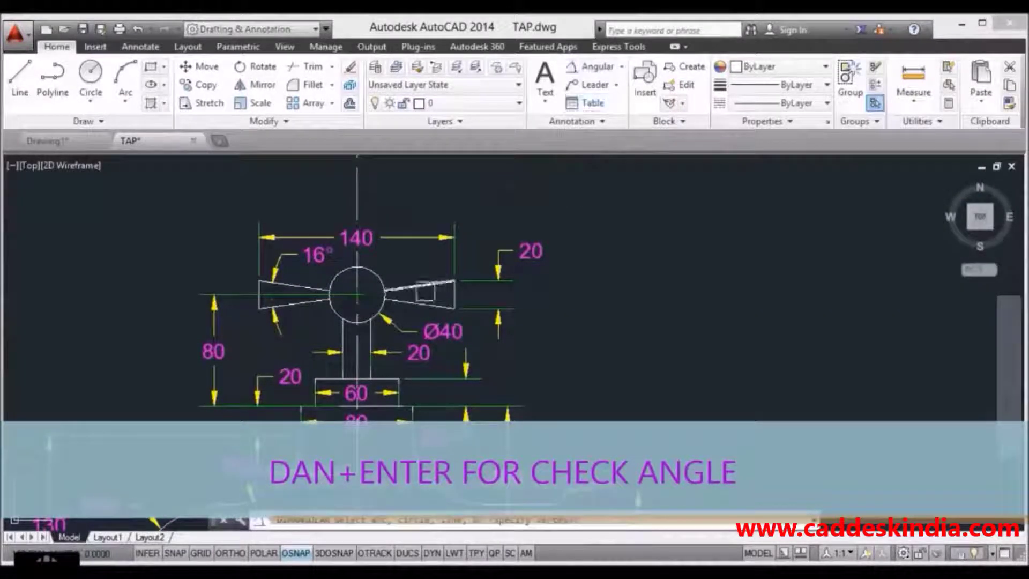
scroll(420, 301, up, 3)
click(415, 314)
click(418, 269)
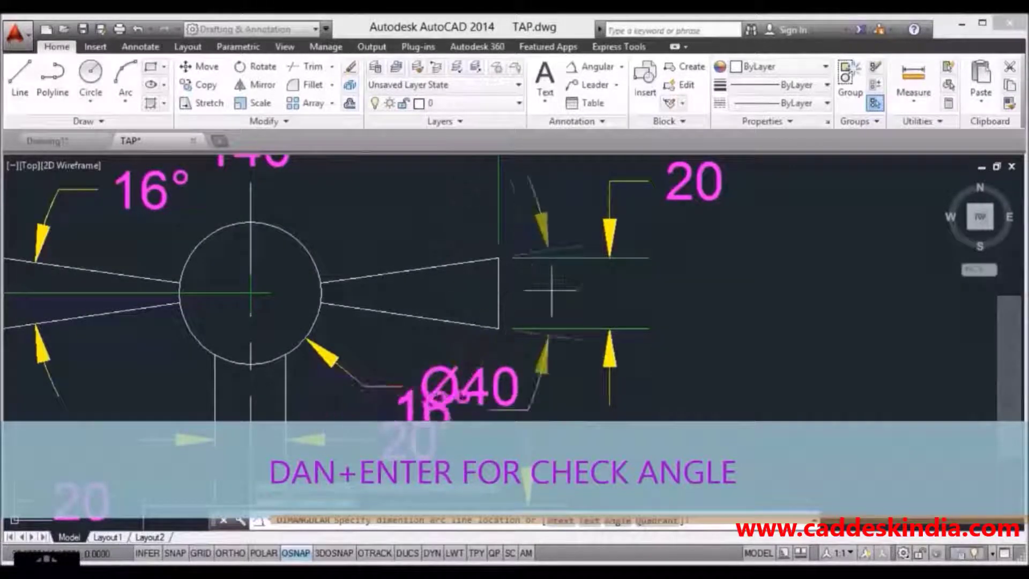
click(351, 296)
- Add an aligned dimension along the upper sloping edge of the handle's left-hand wing, placed just above the edge
scroll(440, 298, down, 2)
scroll(418, 305, down, 4)
middle_drag(412, 315, 392, 303)
middle_drag(454, 324, 453, 340)
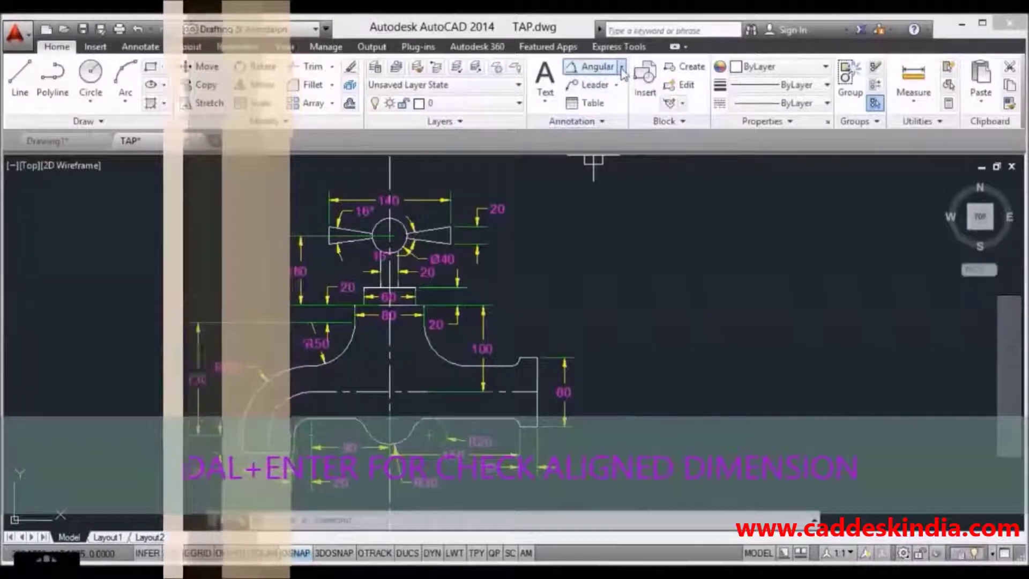
click(621, 66)
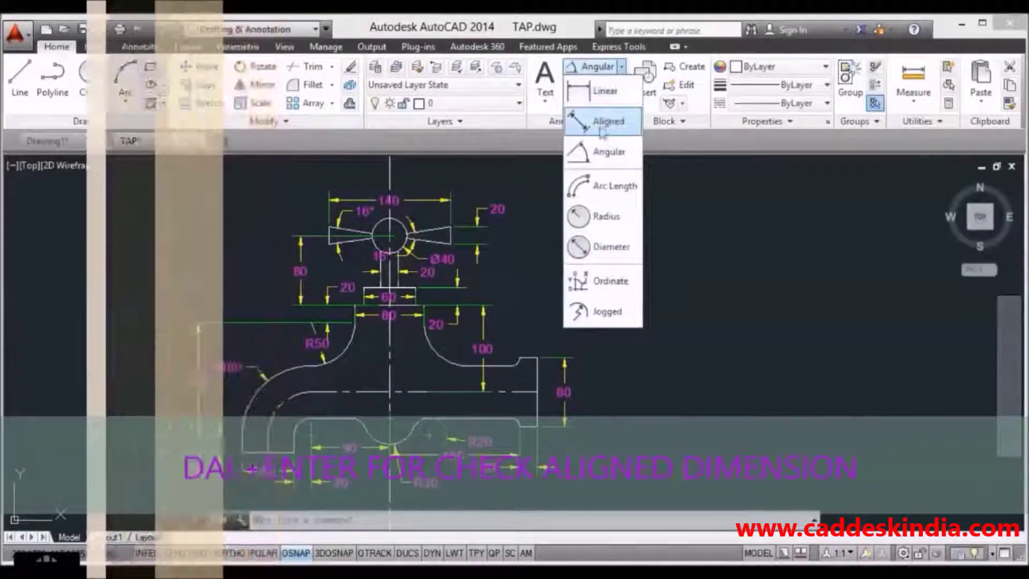
click(602, 128)
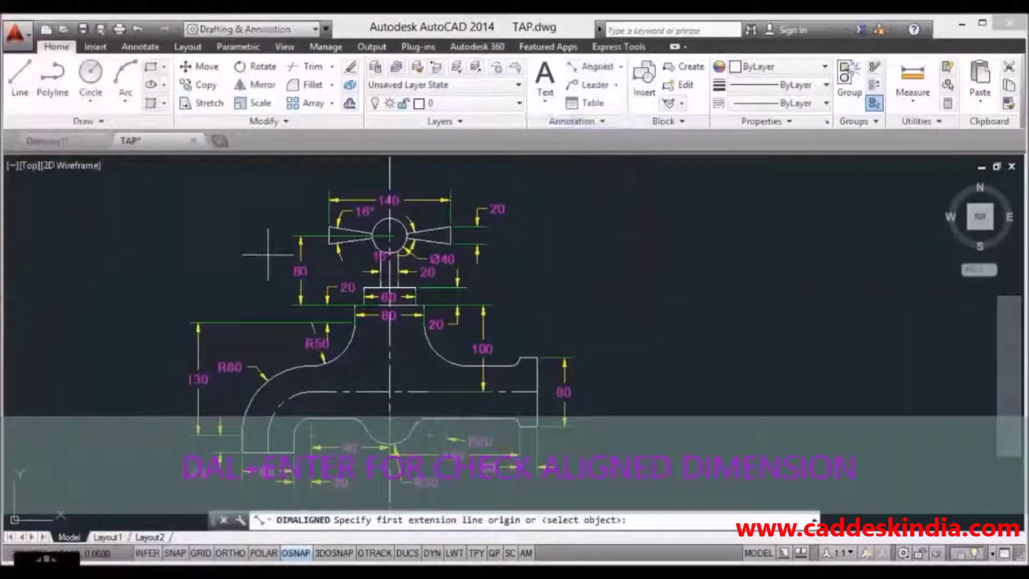
scroll(343, 225, up, 4)
scroll(363, 264, up, 3)
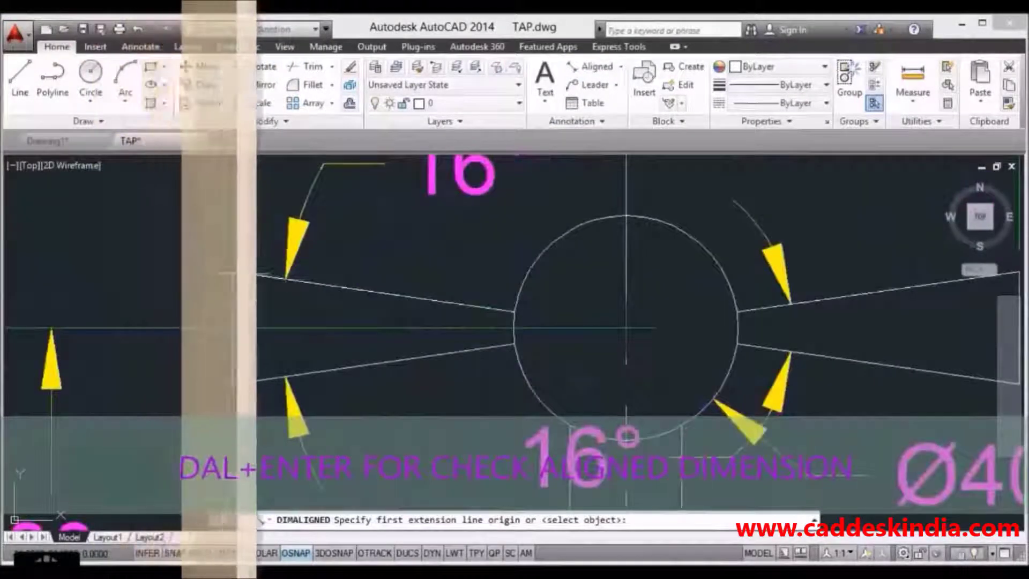
click(465, 307)
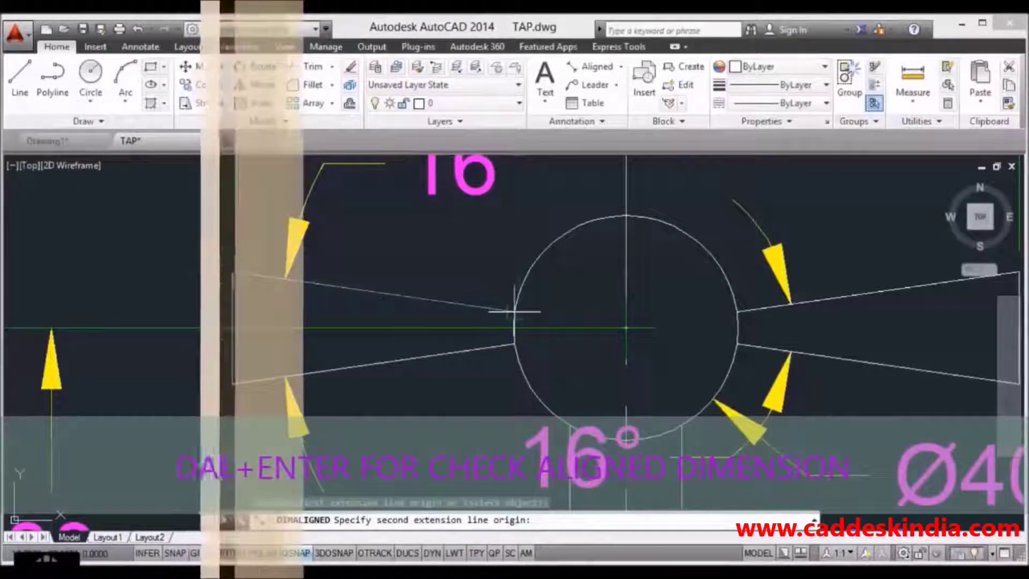
click(514, 344)
click(420, 223)
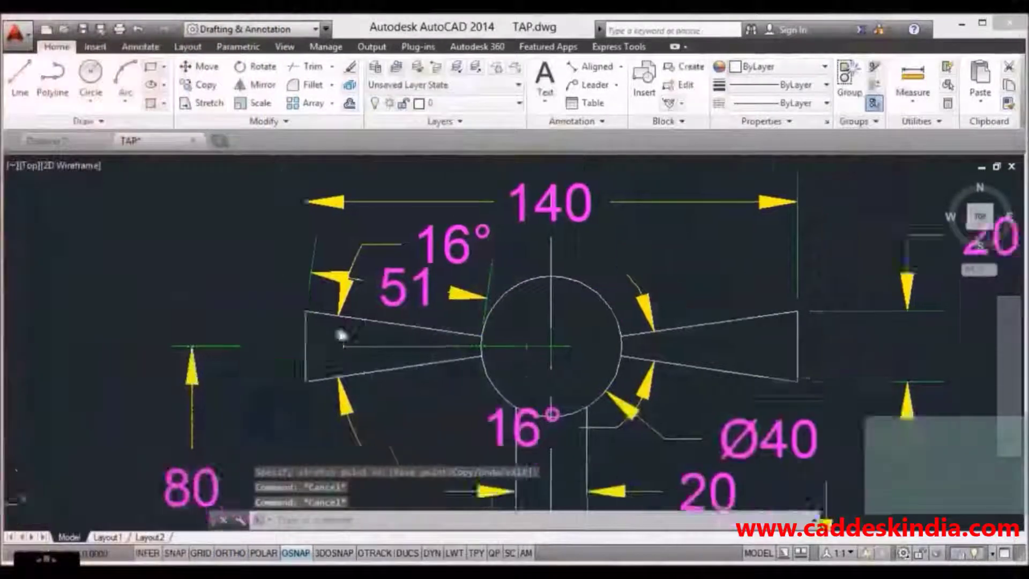
- Add a radius dimension to the large arc joining the body to the right-hand pipe, with its text beside the 100 dimension
scroll(341, 335, down, 4)
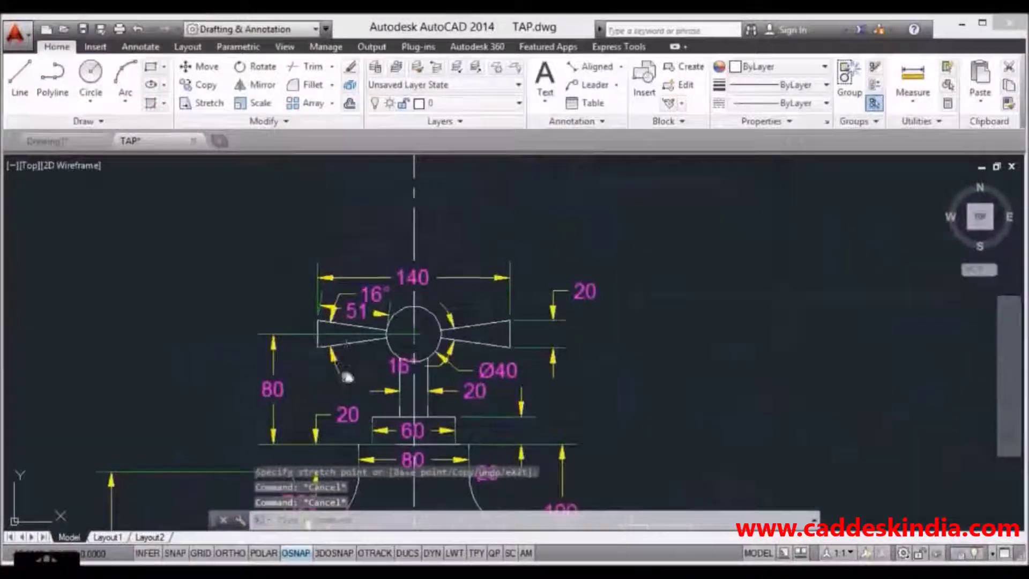
middle_drag(347, 374, 332, 337)
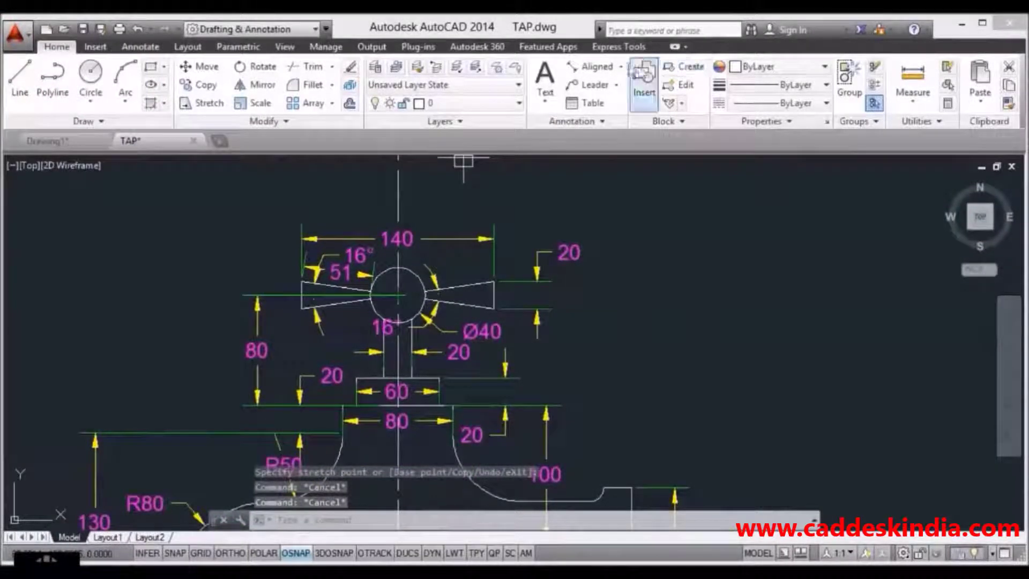
click(620, 66)
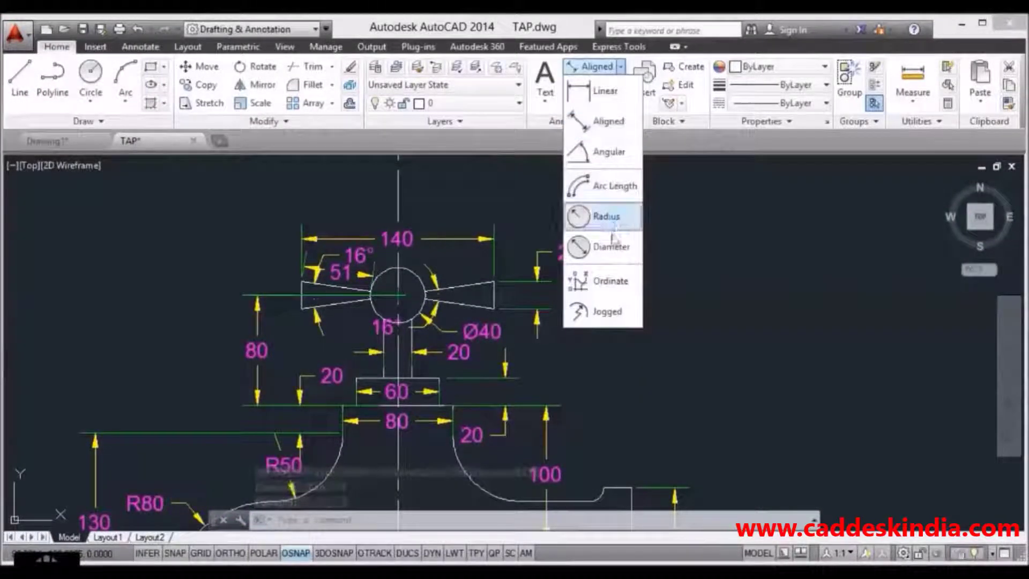
click(707, 260)
scroll(647, 302, down, 4)
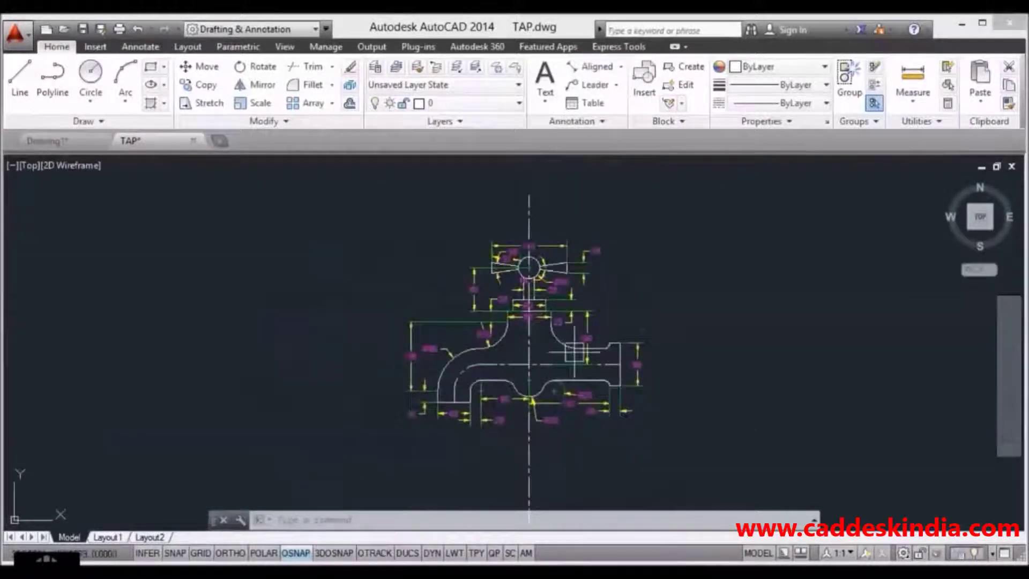
scroll(573, 351, up, 4)
click(619, 66)
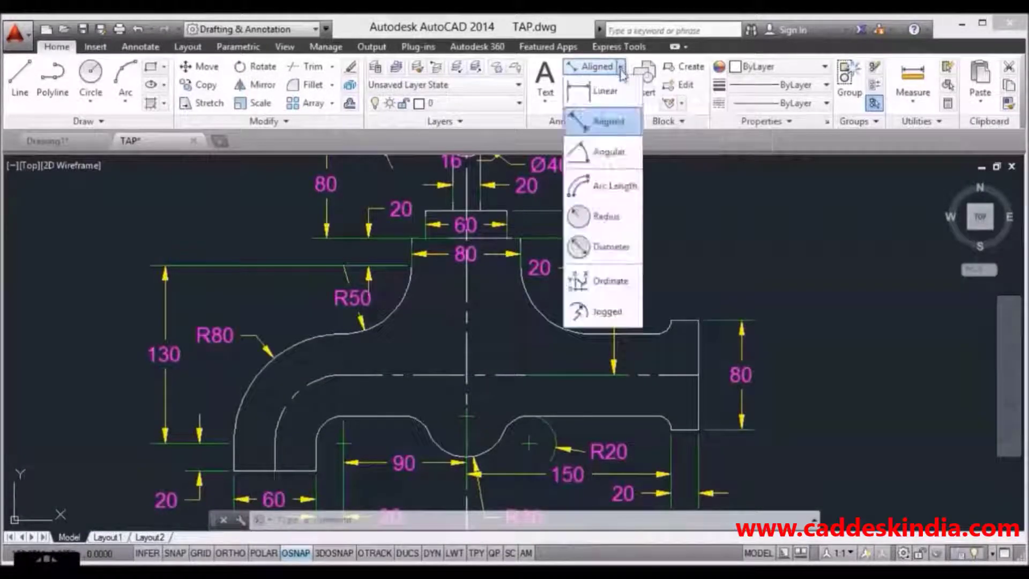
click(604, 230)
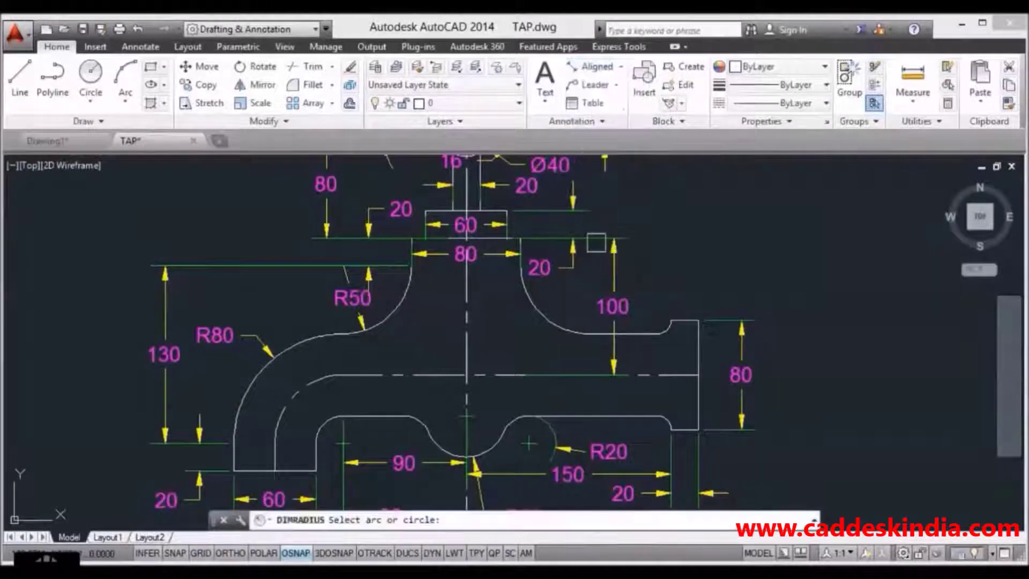
click(542, 312)
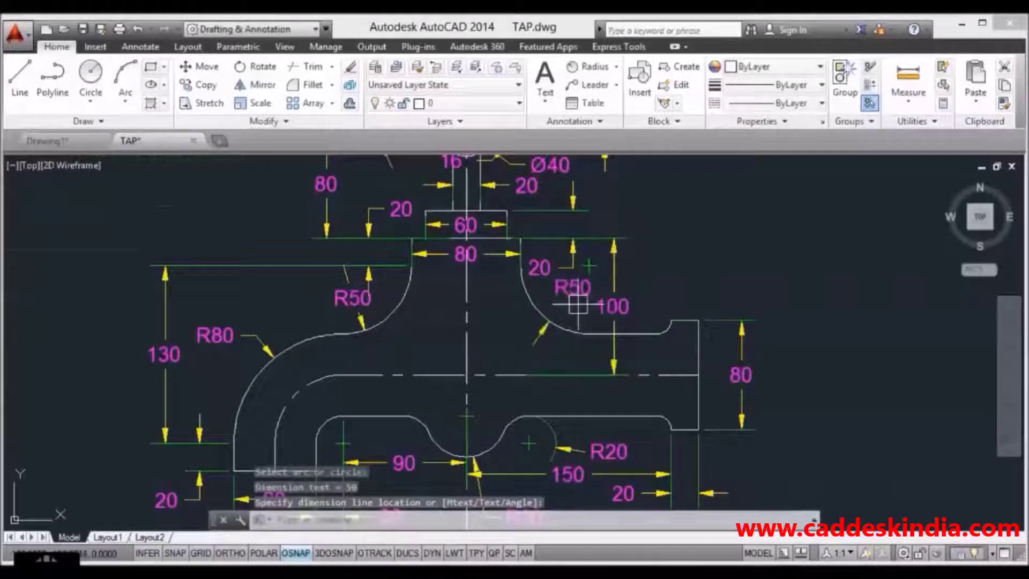
- Add a radius dimension to the small upper fillet where the right-hand pipe meets its end flange, with its text above the flange
scroll(568, 294, up, 3)
middle_drag(568, 295, 457, 295)
click(457, 295)
middle_drag(558, 367, 559, 276)
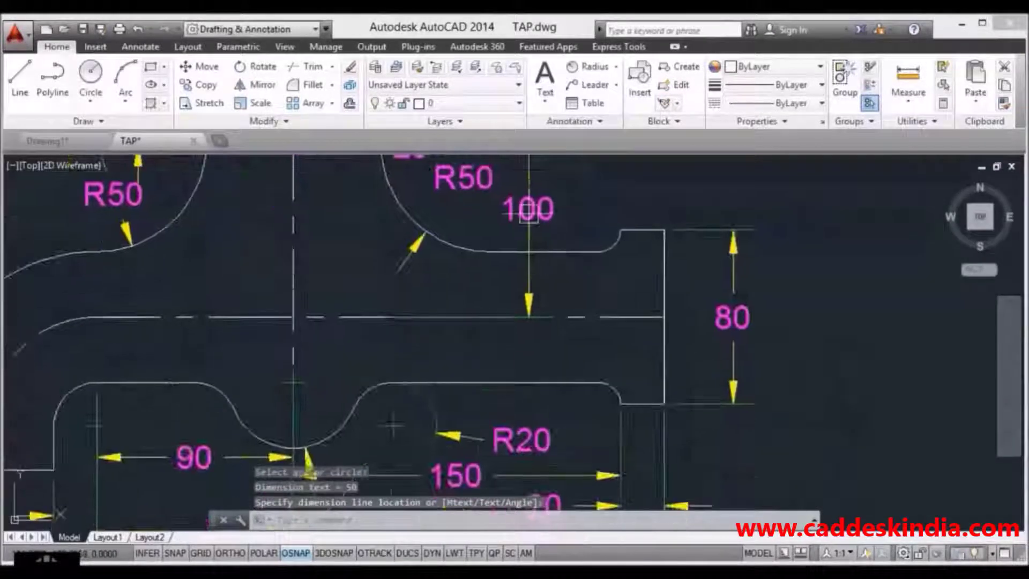
click(590, 67)
click(617, 244)
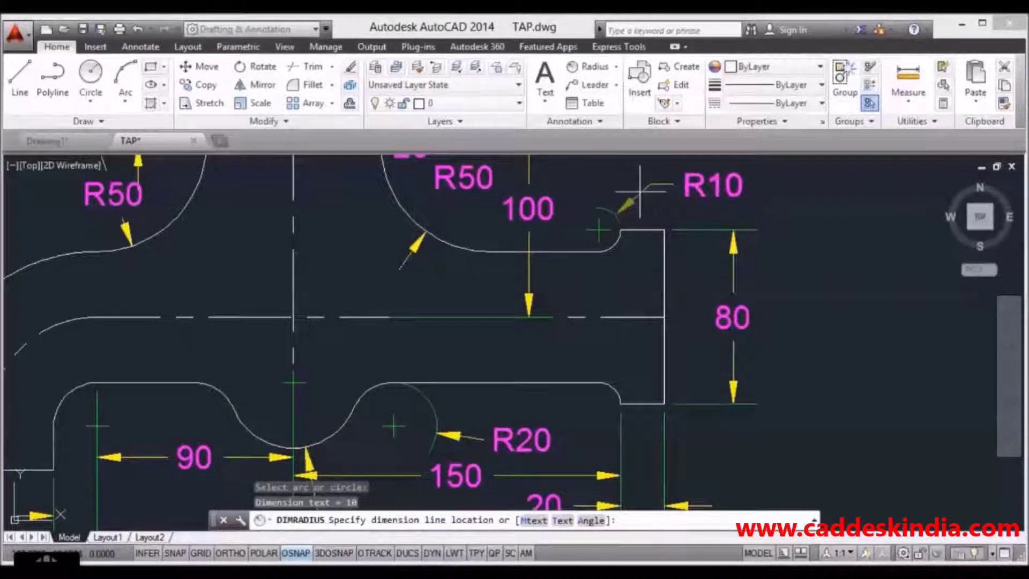
click(606, 208)
- Review the whole tap drawing with all its dimensions
middle_drag(603, 219, 609, 259)
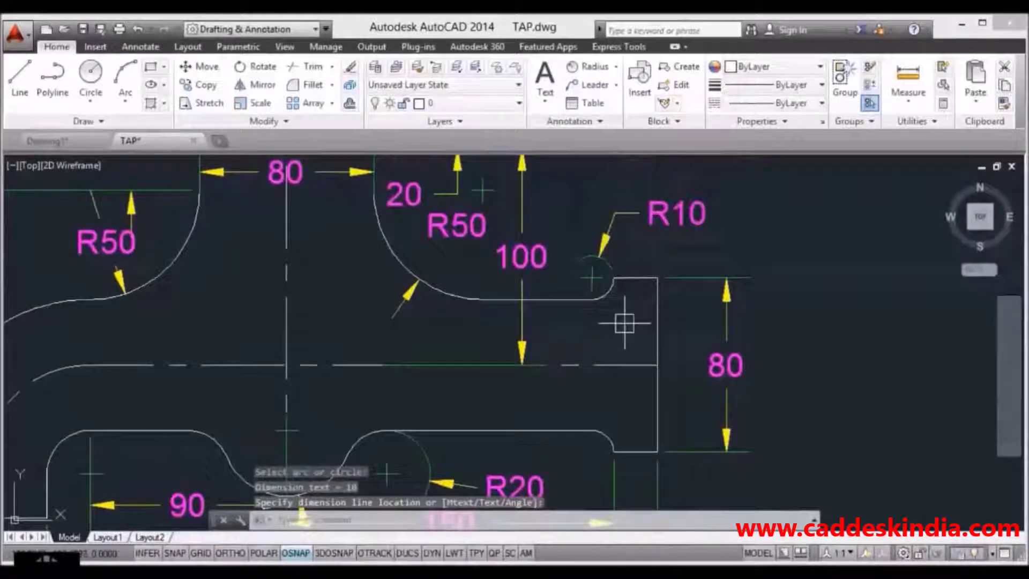
middle_drag(624, 323, 620, 294)
scroll(620, 294, down, 2)
middle_drag(609, 333, 613, 343)
scroll(612, 343, down, 4)
scroll(577, 352, up, 2)
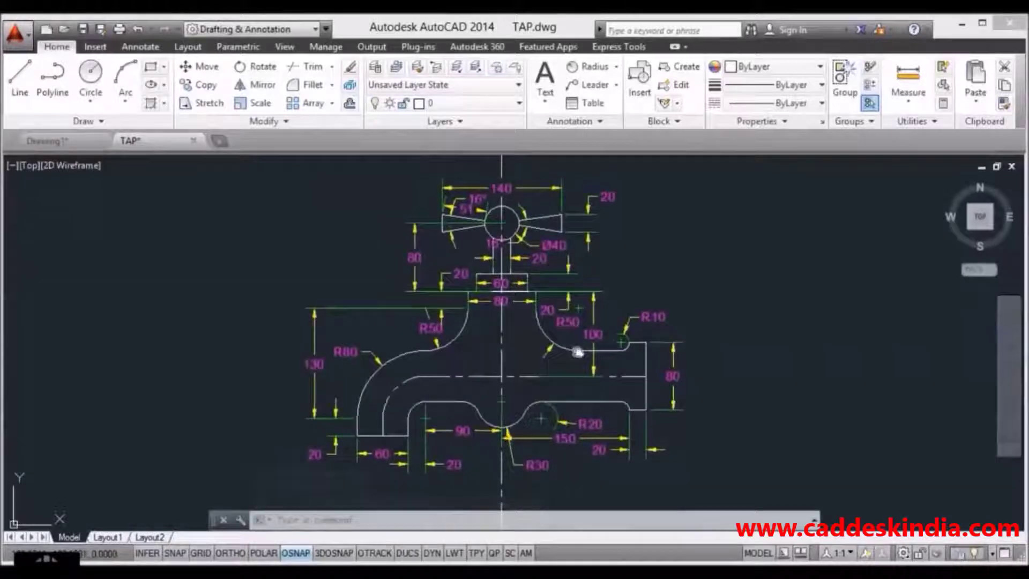
mouse_move(578, 352)
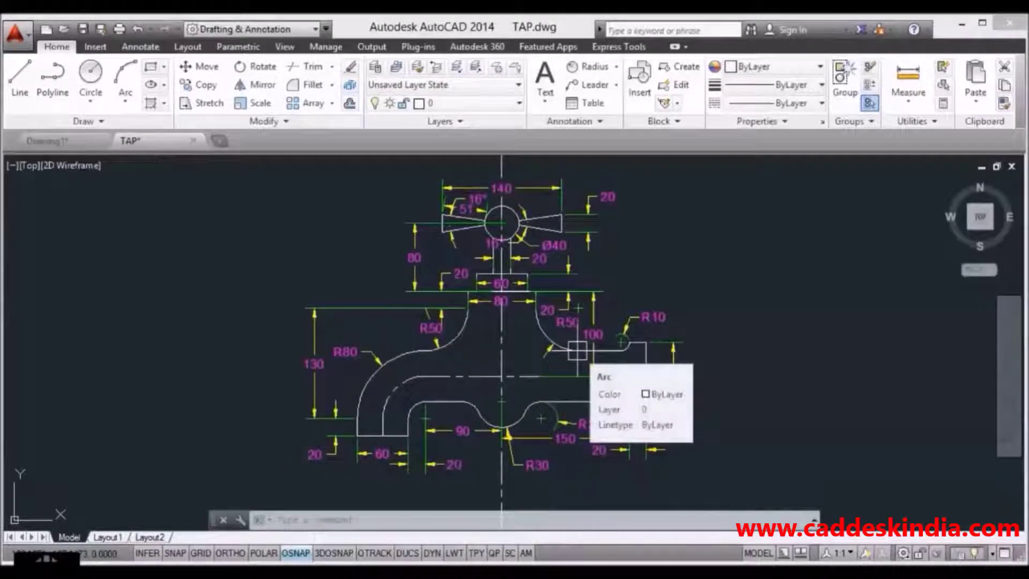